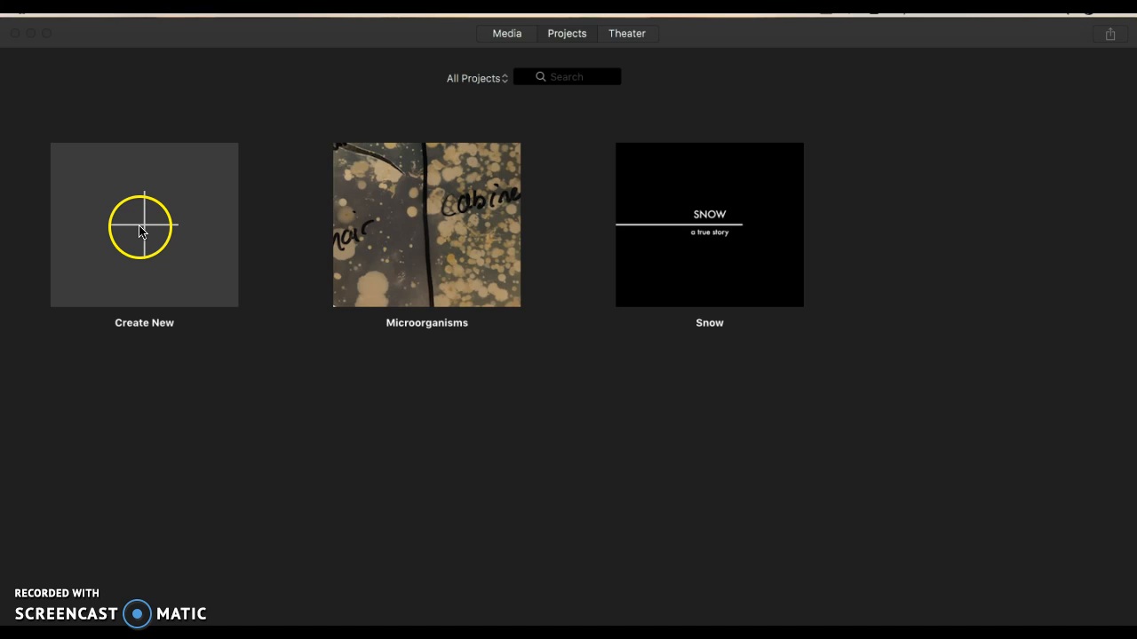
Create a new movie project.
left_click(139, 229)
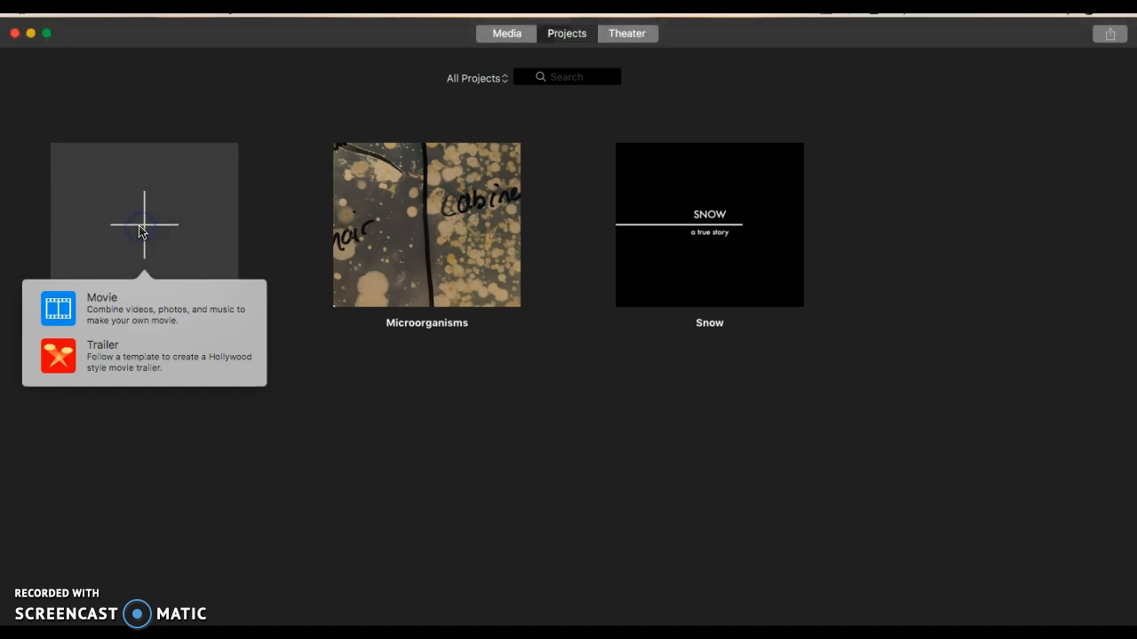
left_click(142, 307)
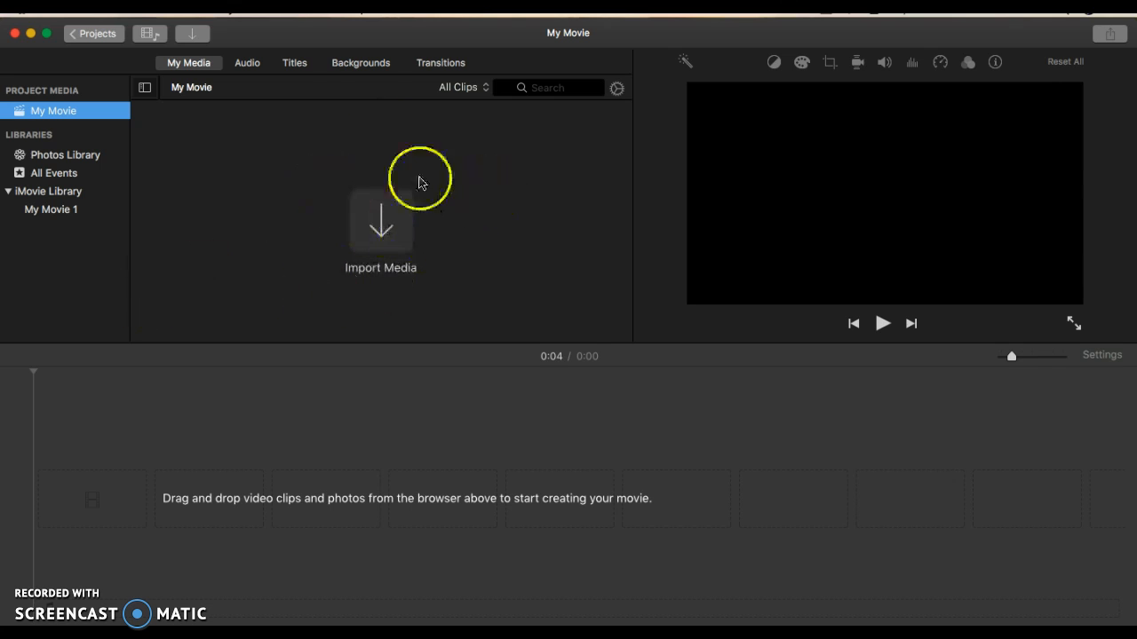
left_click(140, 493)
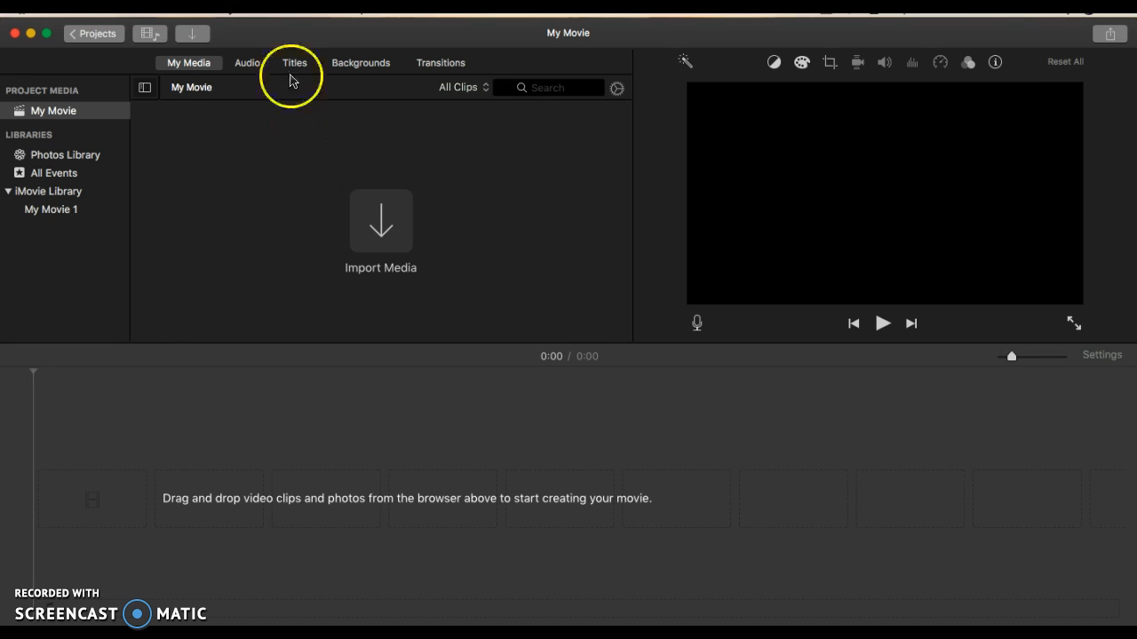
Browse the title styles and place the Pop-up title at the start of the empty timeline.
left_click(295, 64)
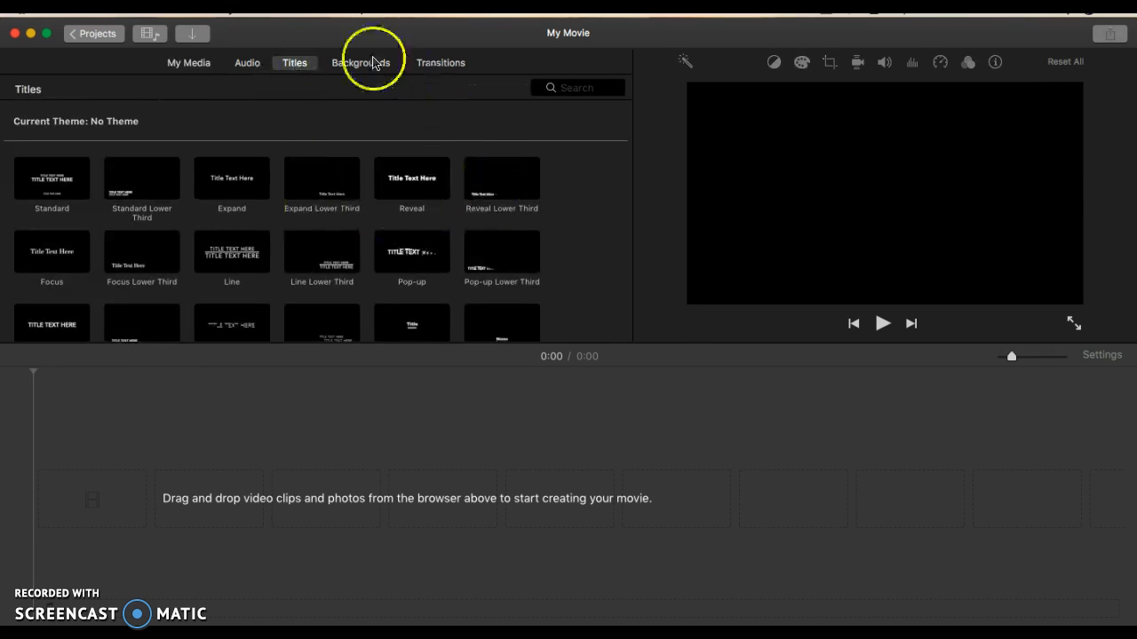
scroll(271, 284, "down", 5)
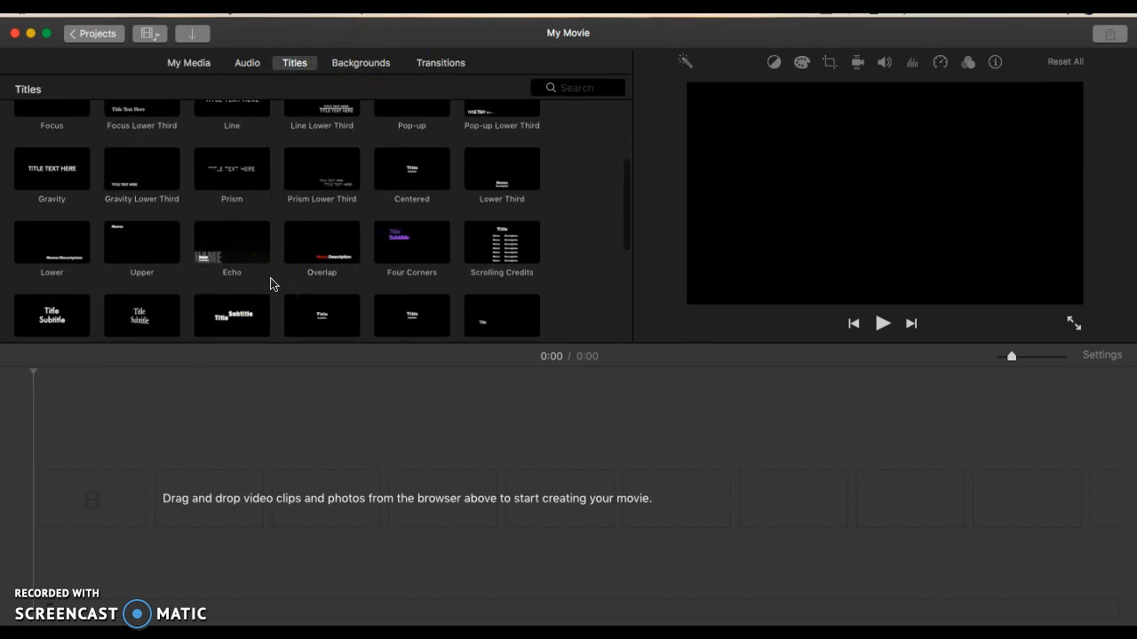
scroll(271, 284, "up", 1)
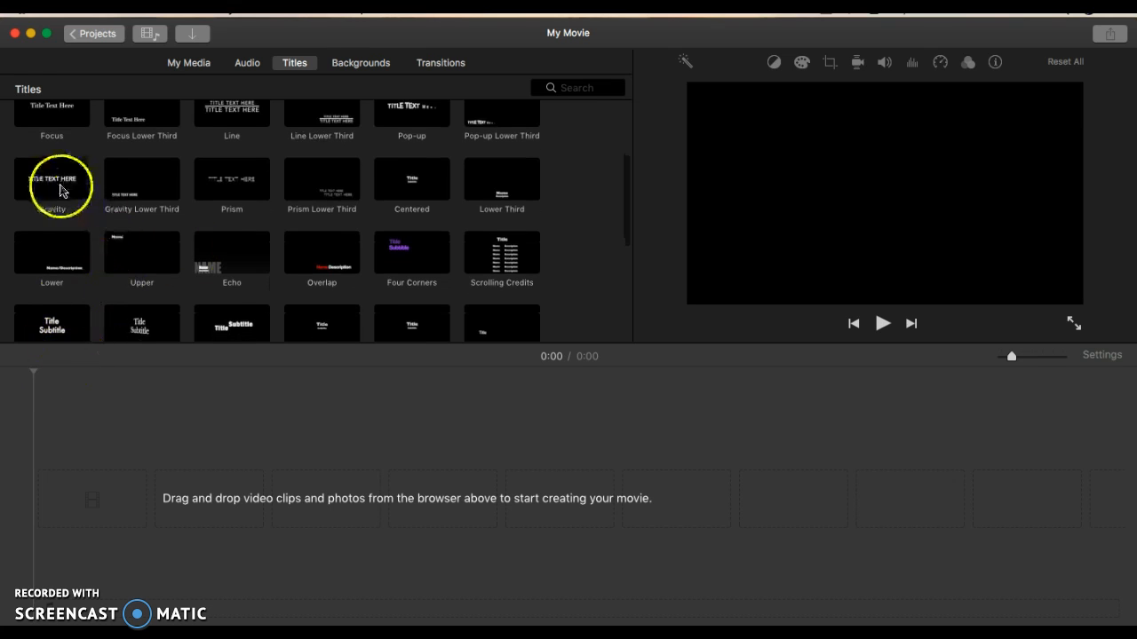
scroll(68, 183, "up", 1)
scroll(51, 196, "up", 2)
scroll(49, 198, "up", 2)
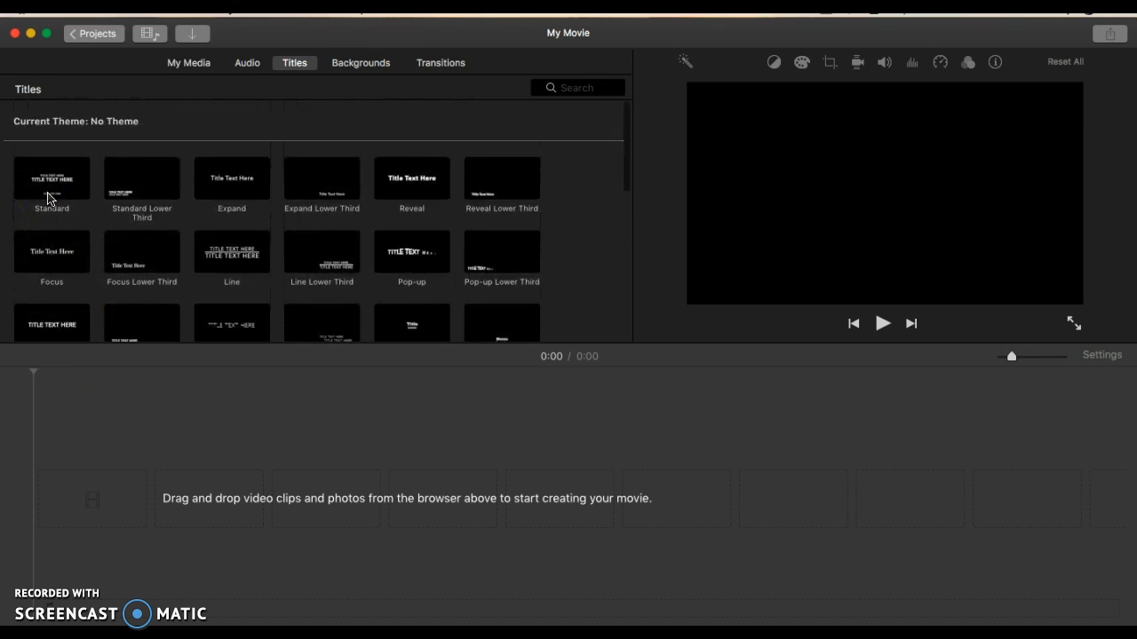
scroll(50, 199, "down", 5)
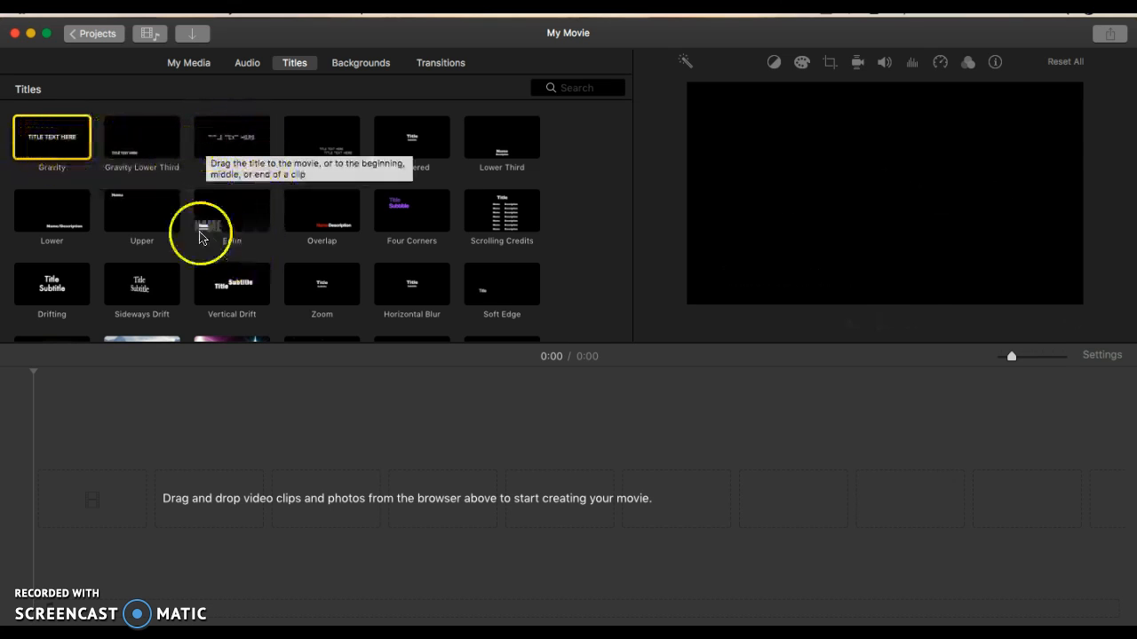
scroll(71, 157, "up", 2)
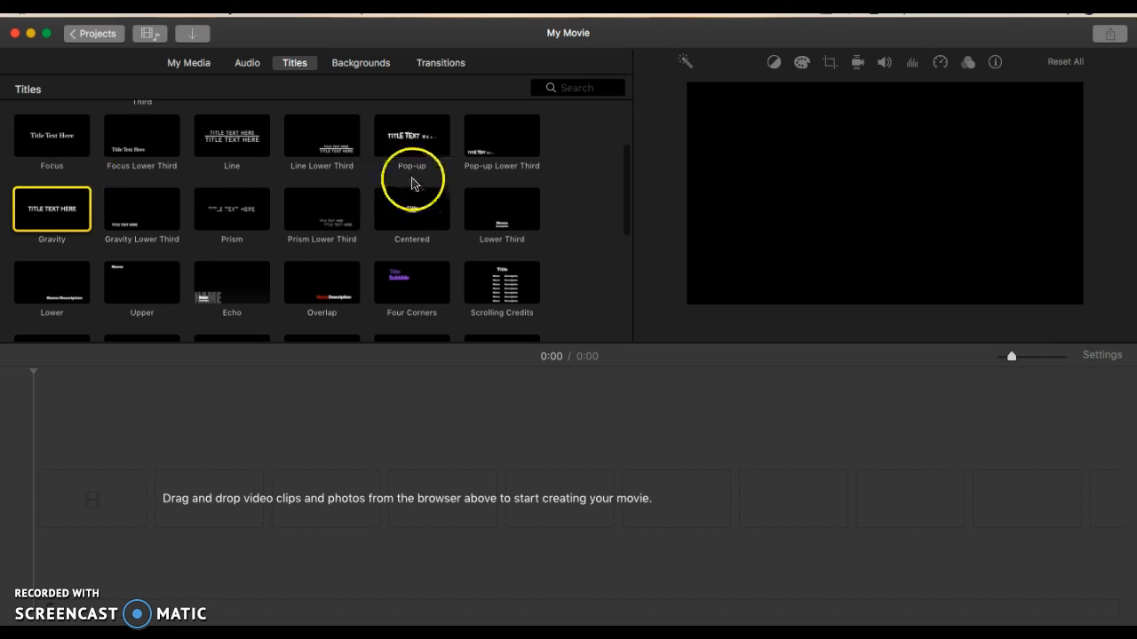
left_click_drag(408, 142, 62, 500)
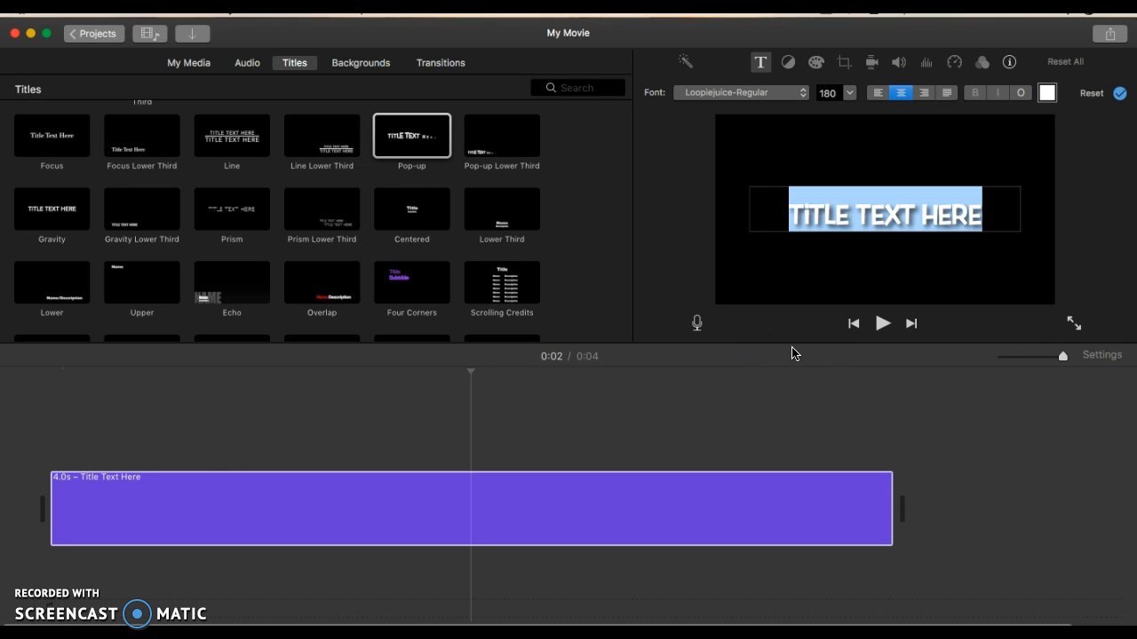
Set the title text to "MY ERA" and play the title clip back.
type("MY ERA")
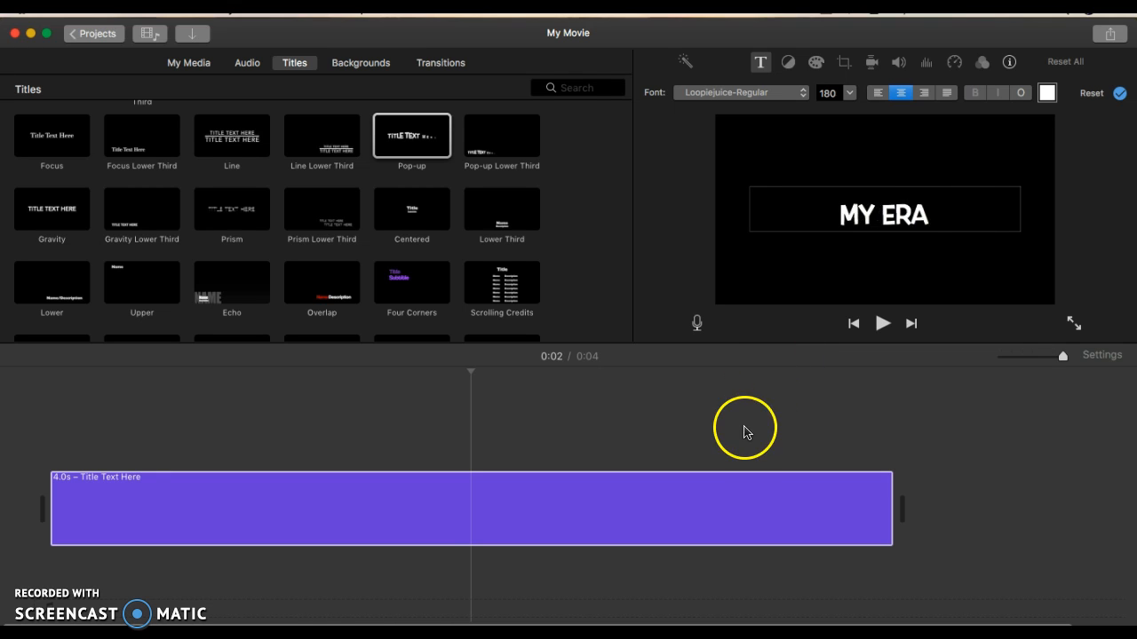
left_click(359, 67)
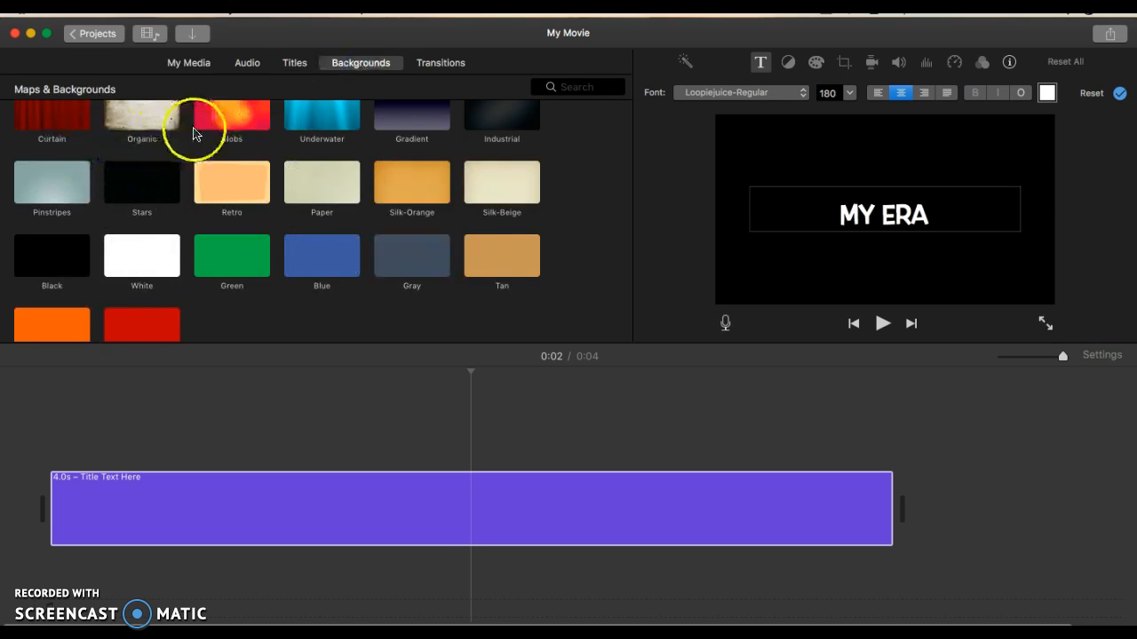
left_click(72, 505)
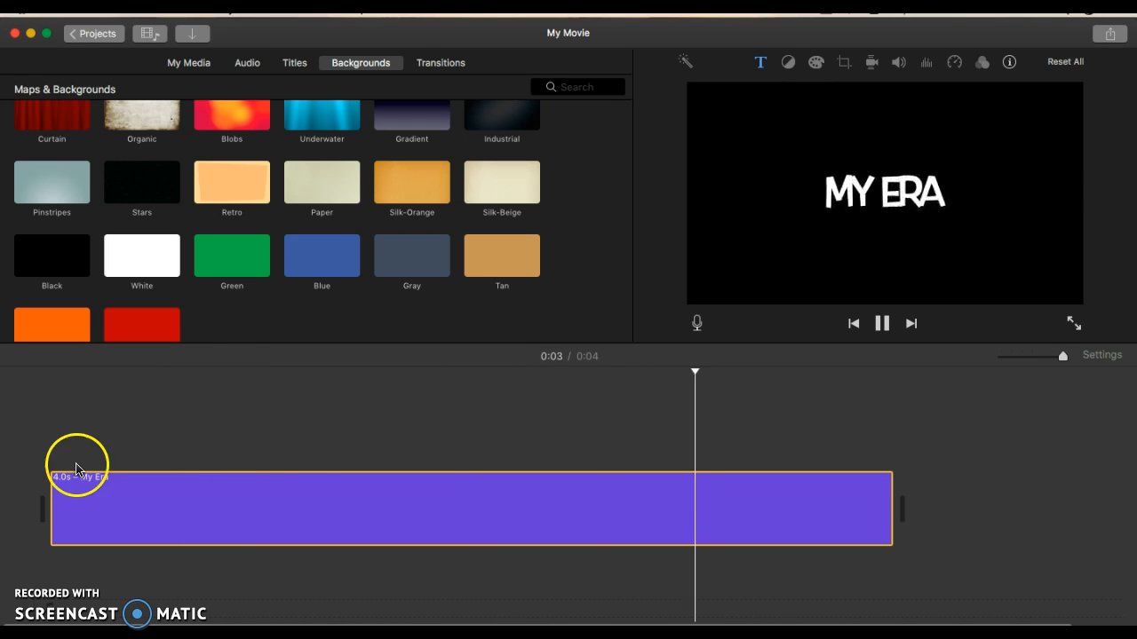
Import the Becoming-an-Event-Planner image, botanist.jpg and DJI_0019.MP4 from the Desktop folder into the project media.
left_click(195, 64)
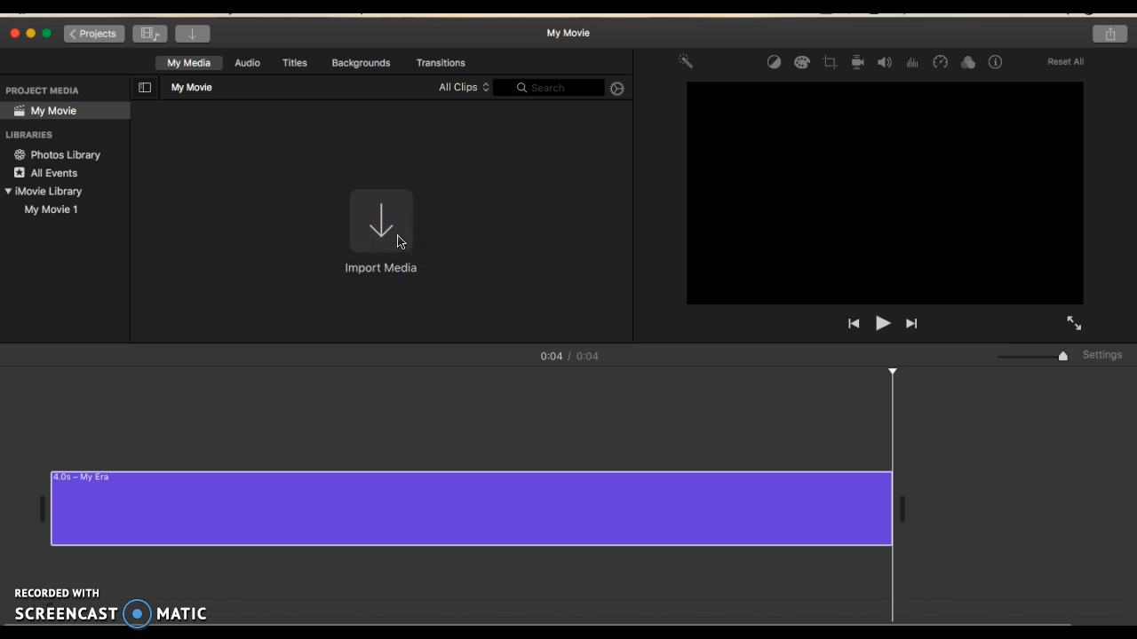
left_click(102, 11)
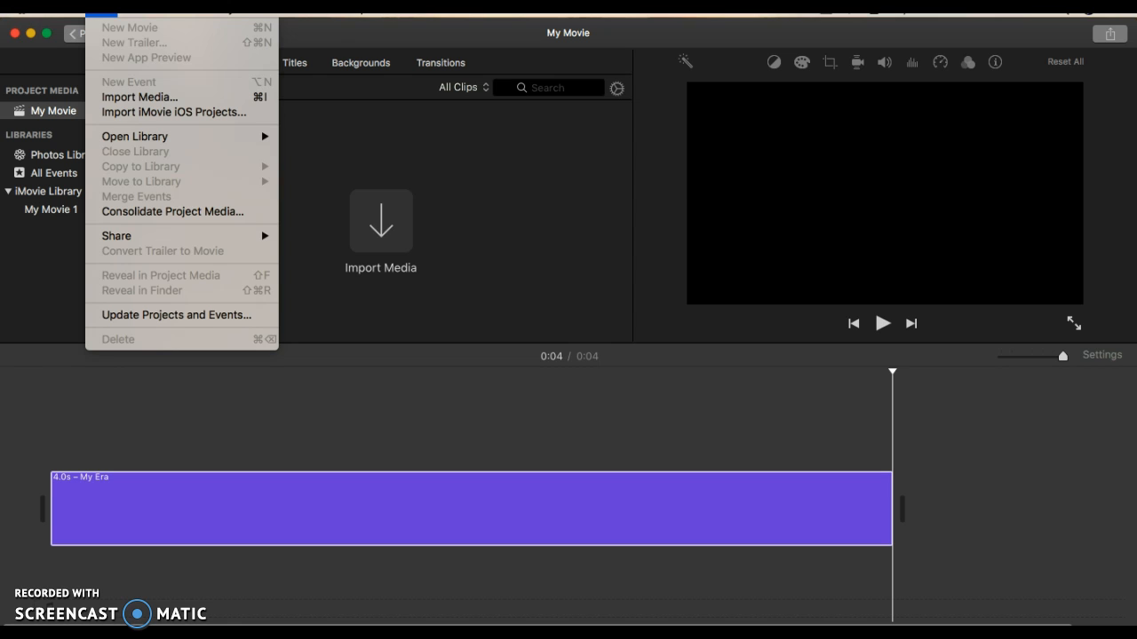
left_click(224, 103)
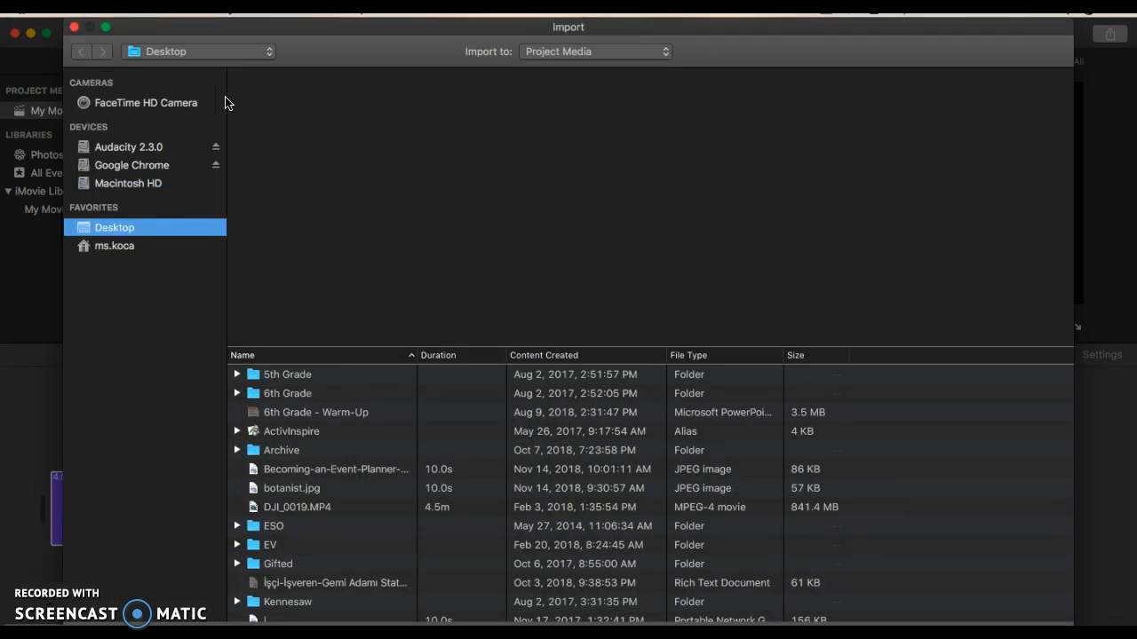
left_click(318, 473)
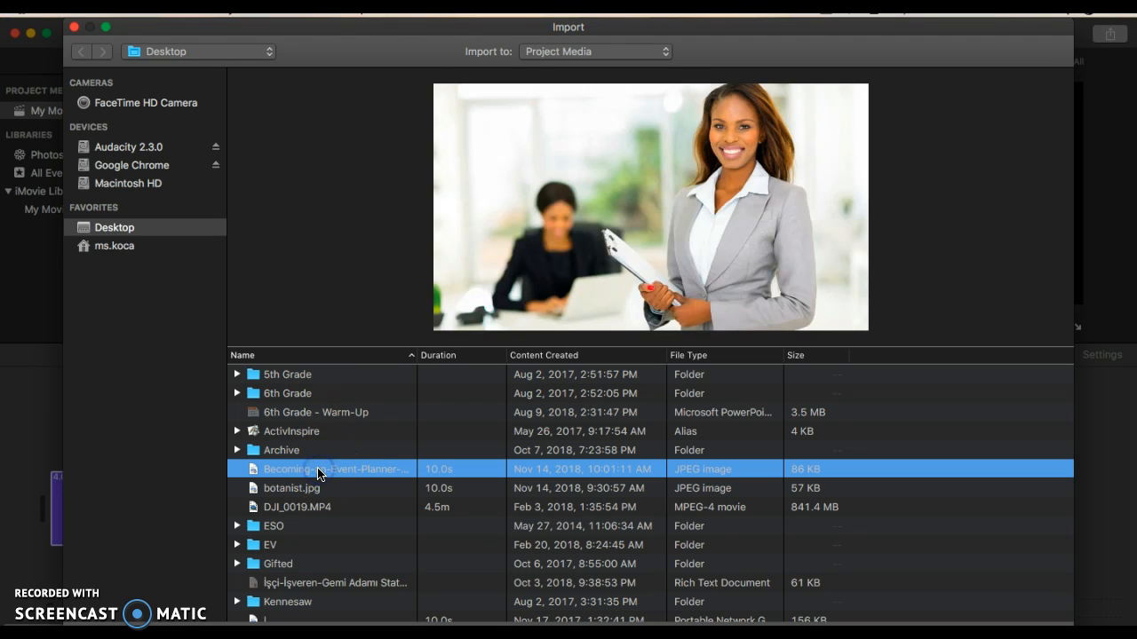
left_click(309, 488, "super")
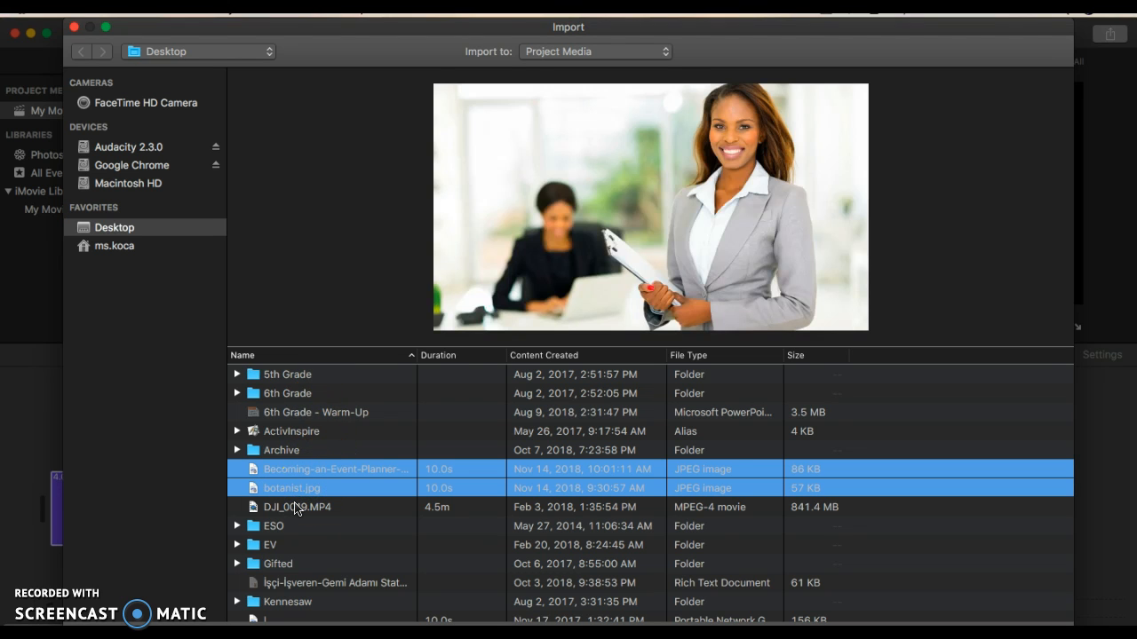
left_click(296, 508, "super")
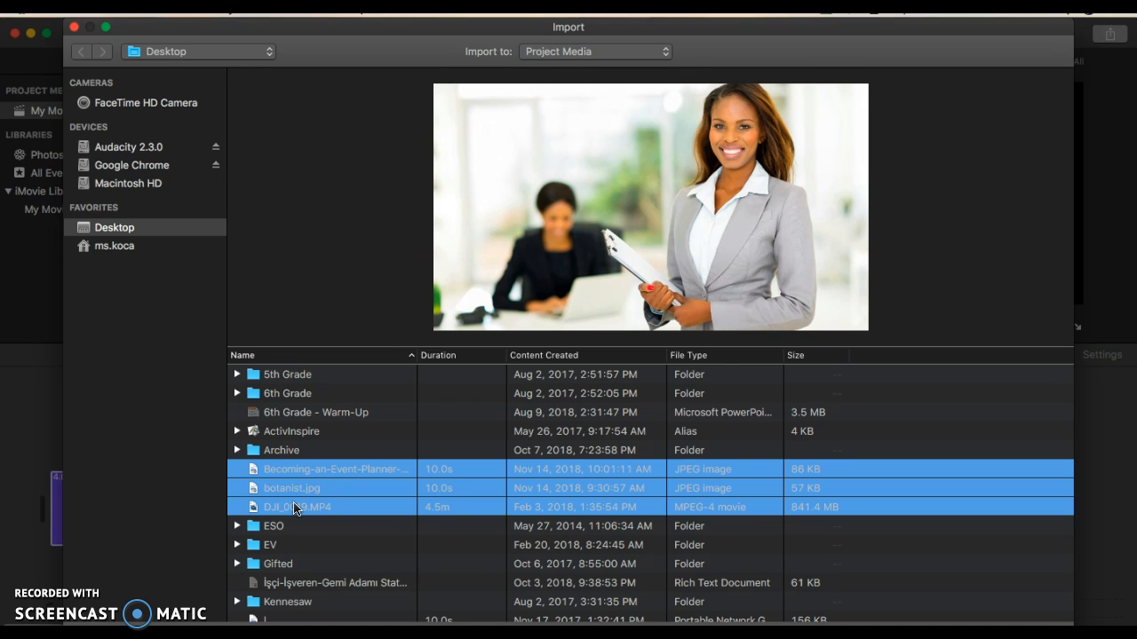
scroll(295, 509, "down", 1)
scroll(297, 510, "up", 1)
key("Return")
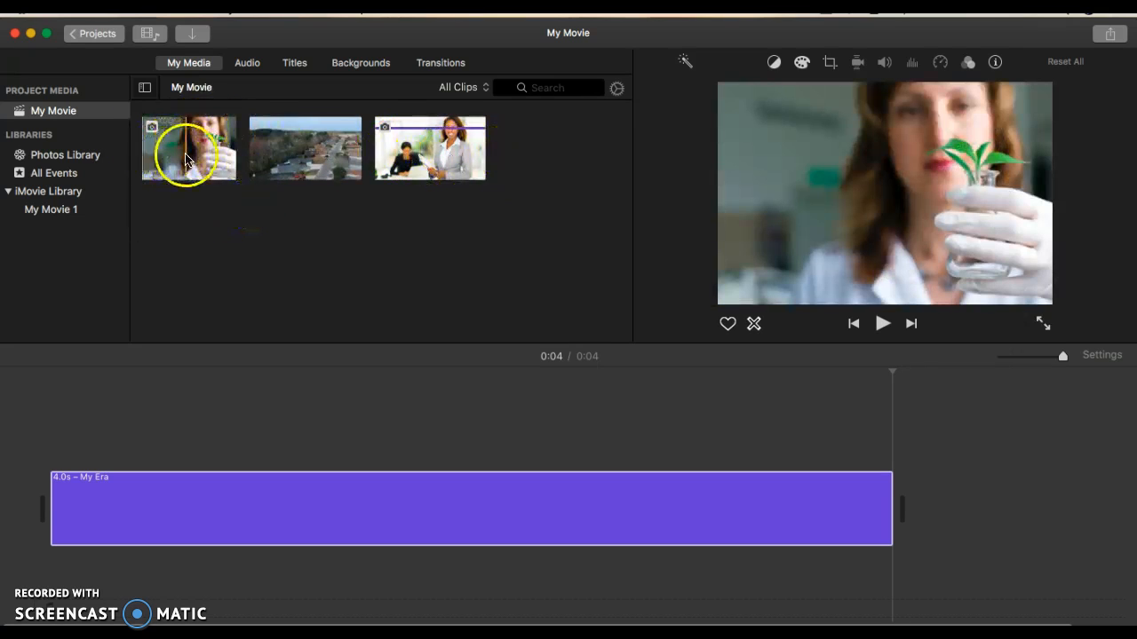
Add the botanist photo, the event planner photo and the drone video to the timeline in that order after the title.
left_click_drag(195, 169, 917, 521)
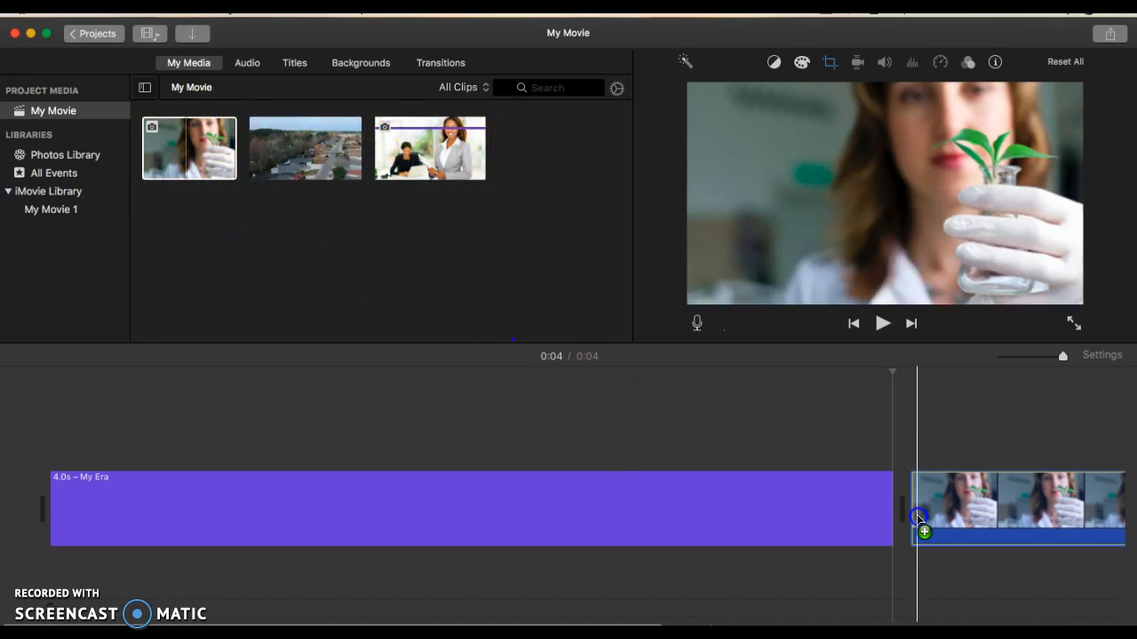
scroll(915, 516, "right", 10)
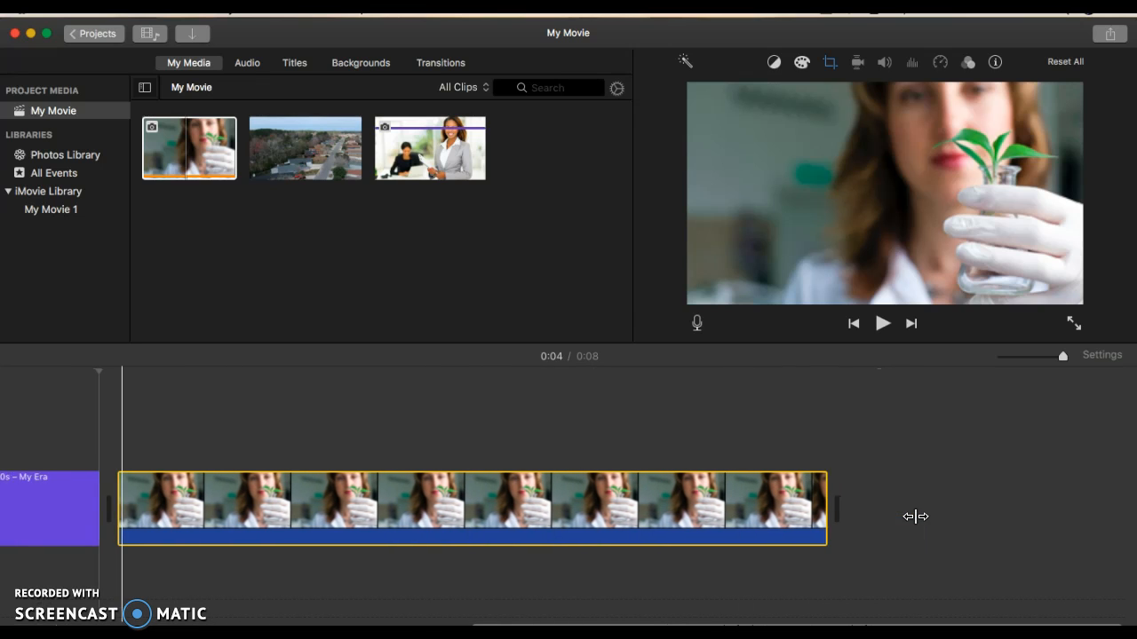
left_click_drag(437, 155, 860, 508)
left_click(293, 156)
left_click_drag(372, 187, 893, 514)
left_click(927, 495)
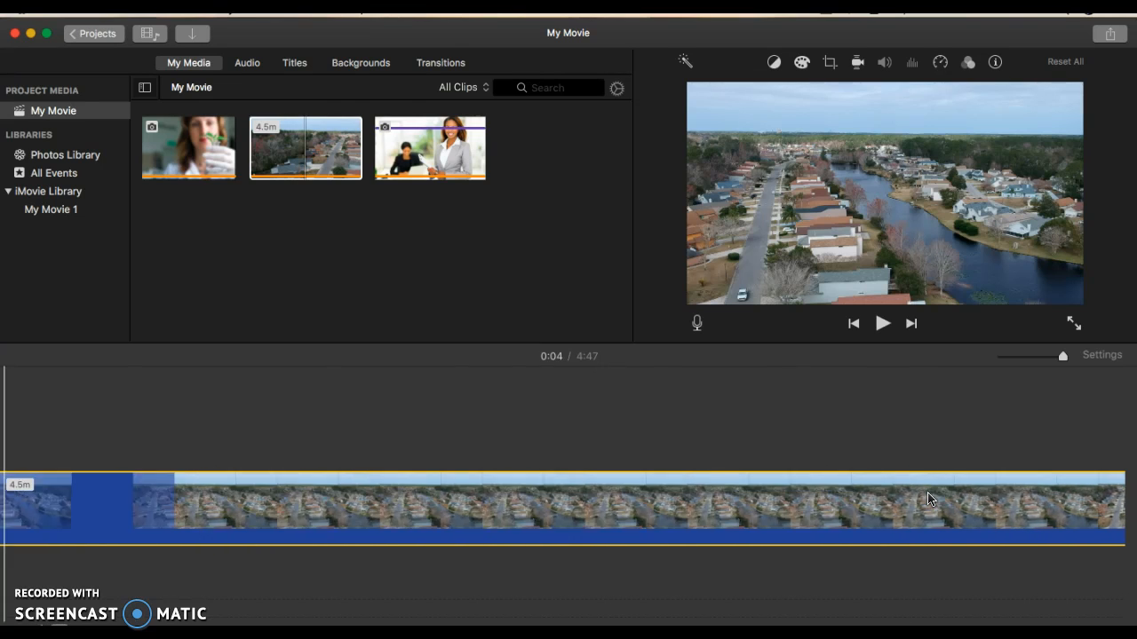
left_click(927, 504)
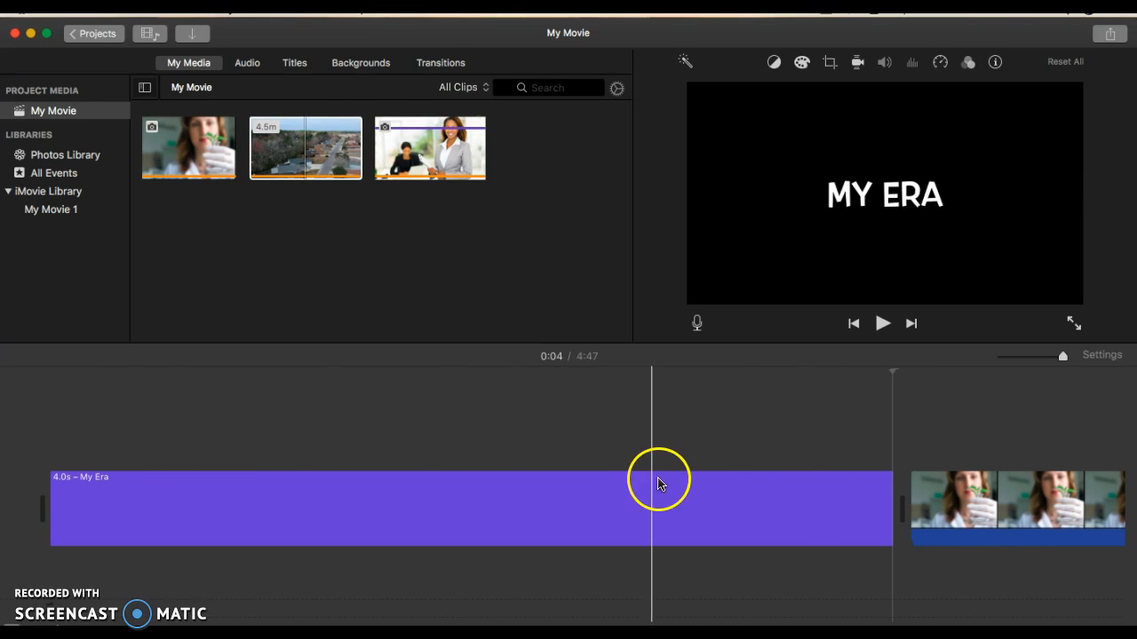
Place a Page Curl Left transition between the My Era title and the botanist photo and play it back.
left_click(435, 63)
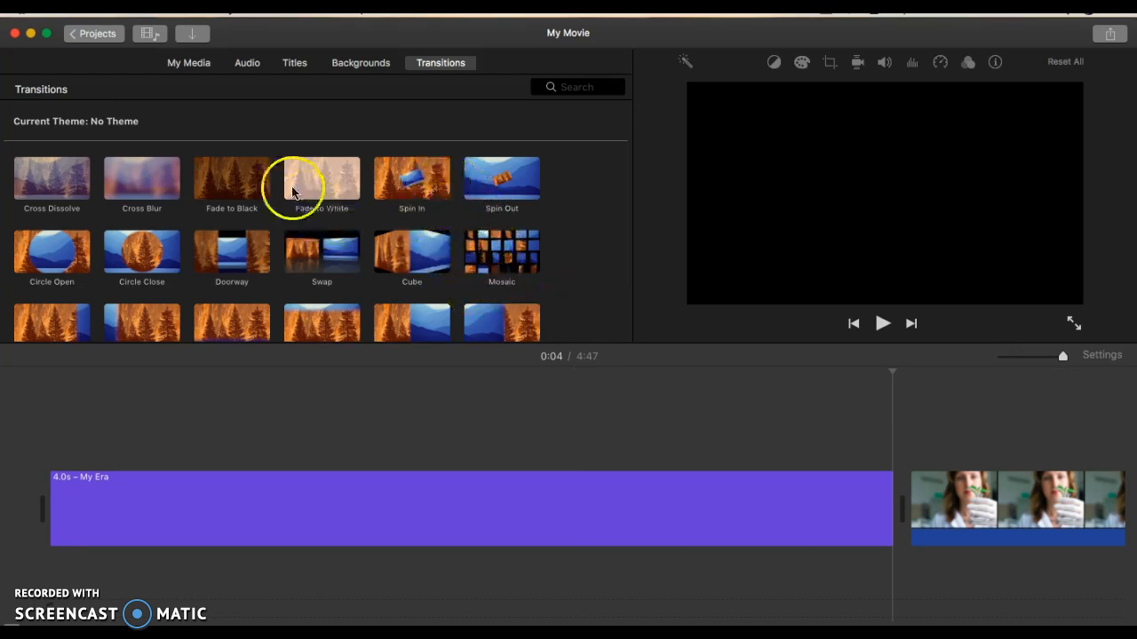
scroll(292, 190, "down", 3)
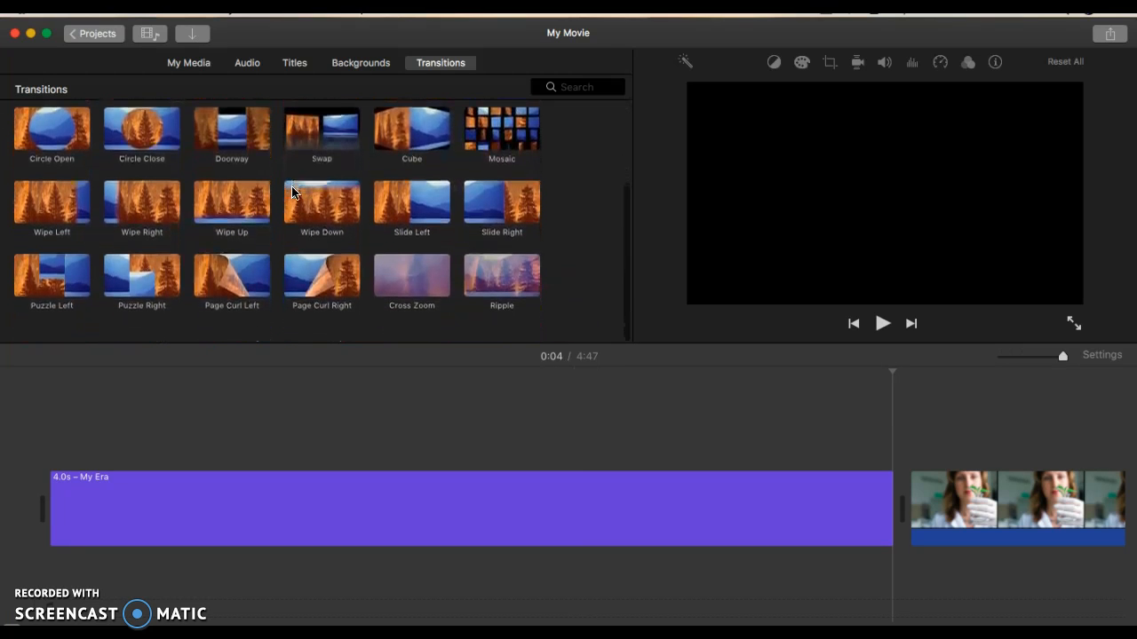
left_click_drag(262, 281, 774, 508)
left_click(702, 489)
key("space")
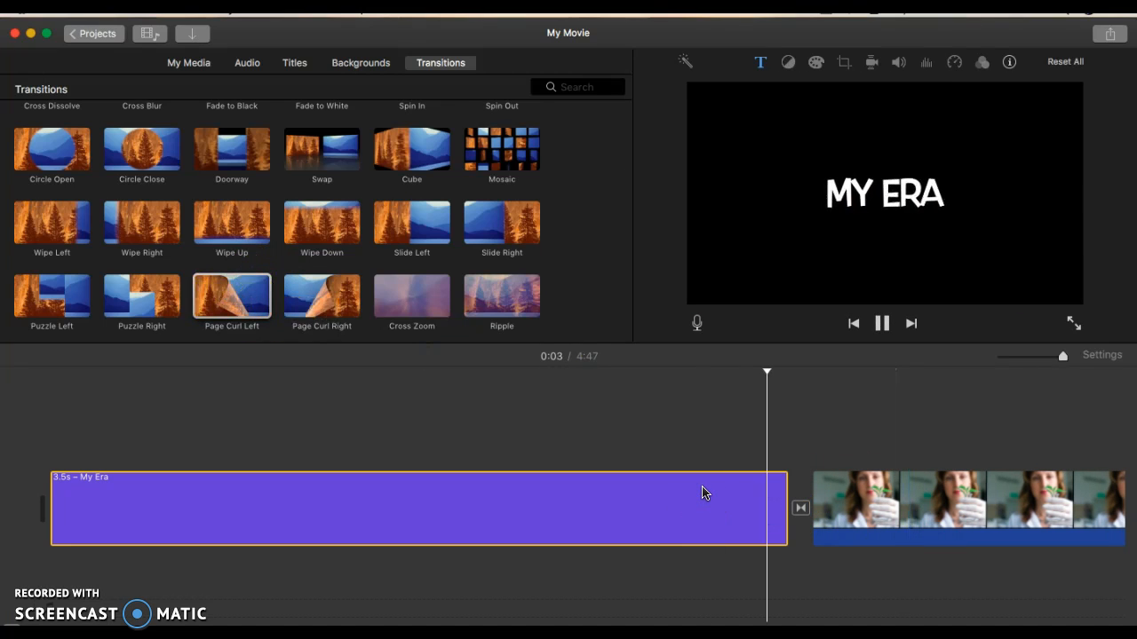
Replace the transition between the title and the botanist photo with Mosaic and play it back.
left_click(799, 508)
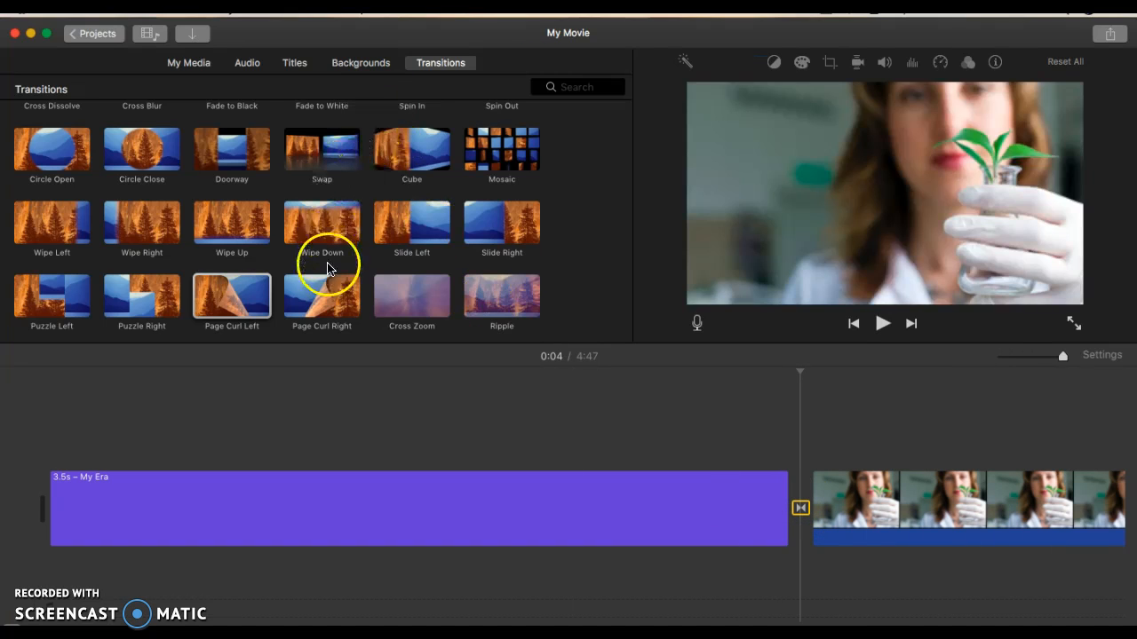
left_click_drag(530, 169, 803, 453)
left_click_drag(806, 499, 805, 499)
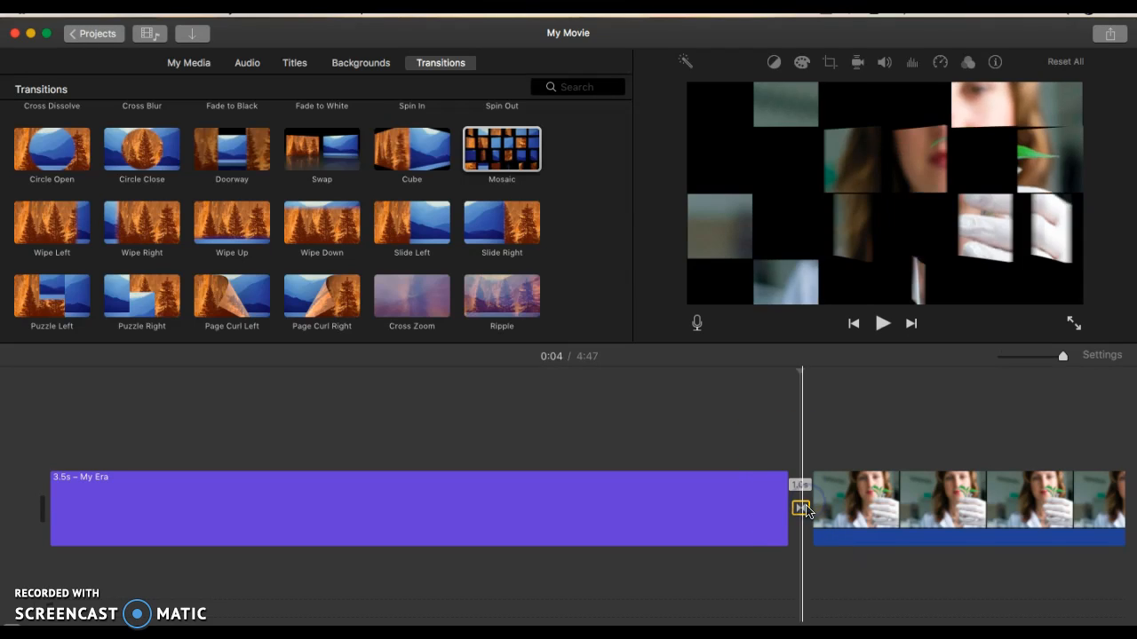
key("space")
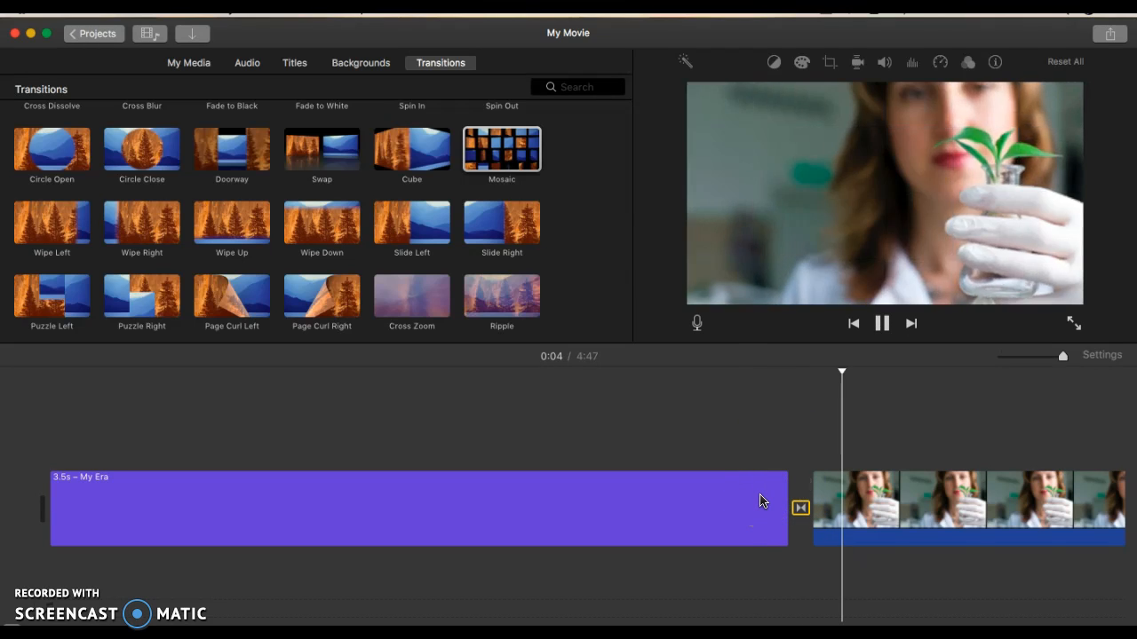
left_click(744, 500)
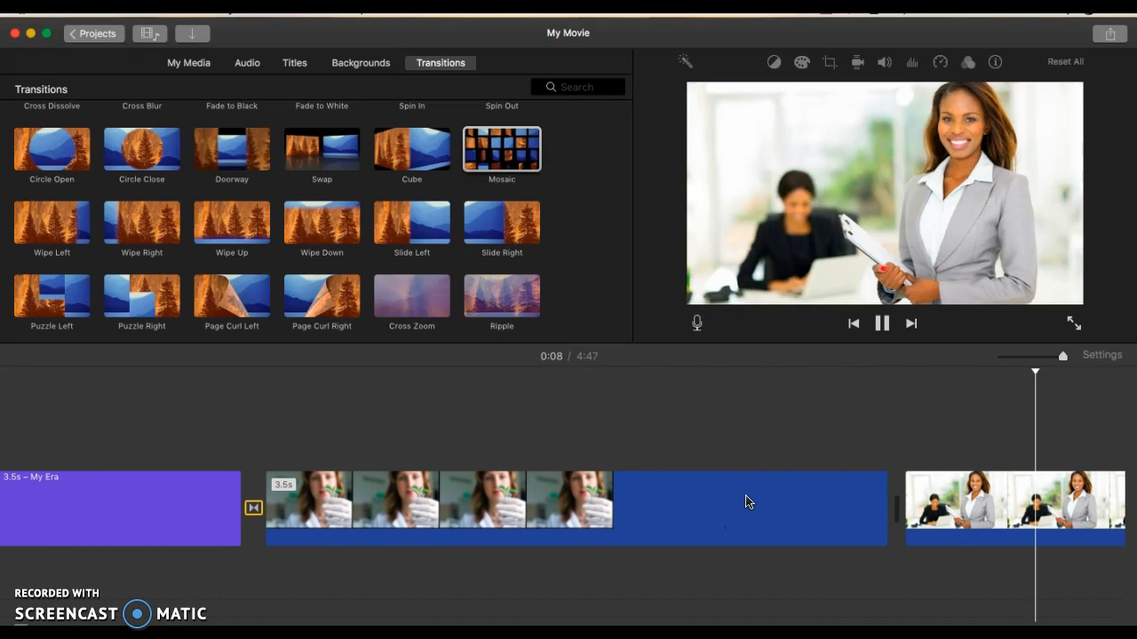
left_click(737, 494)
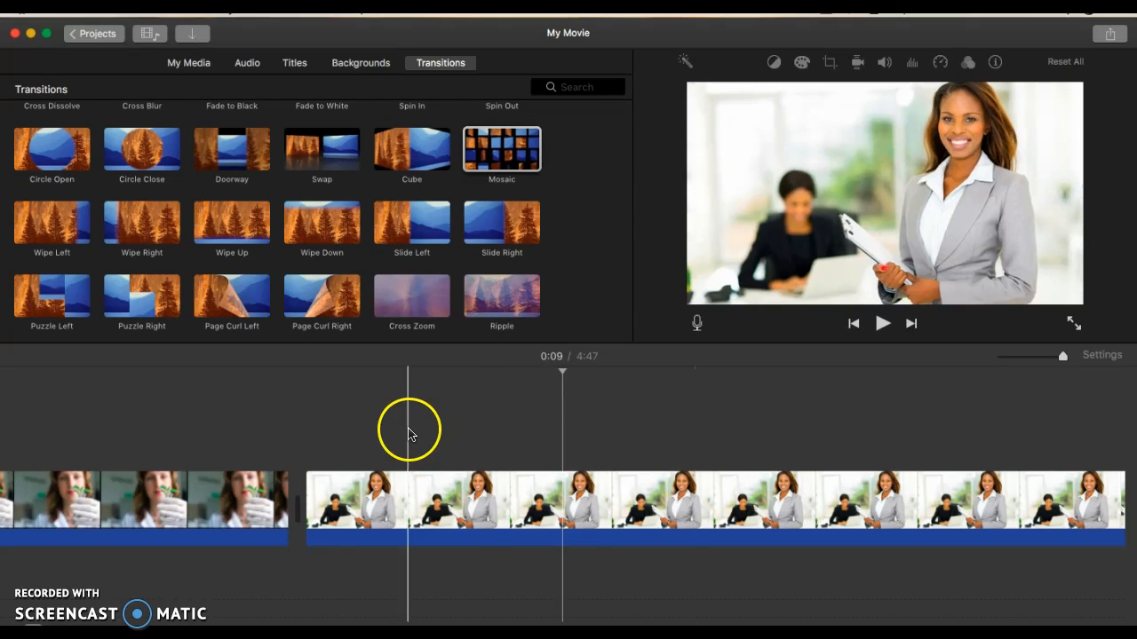
Place a Cube transition between the botanist photo and the event planner photo, with the playhead just before it.
left_click(504, 155)
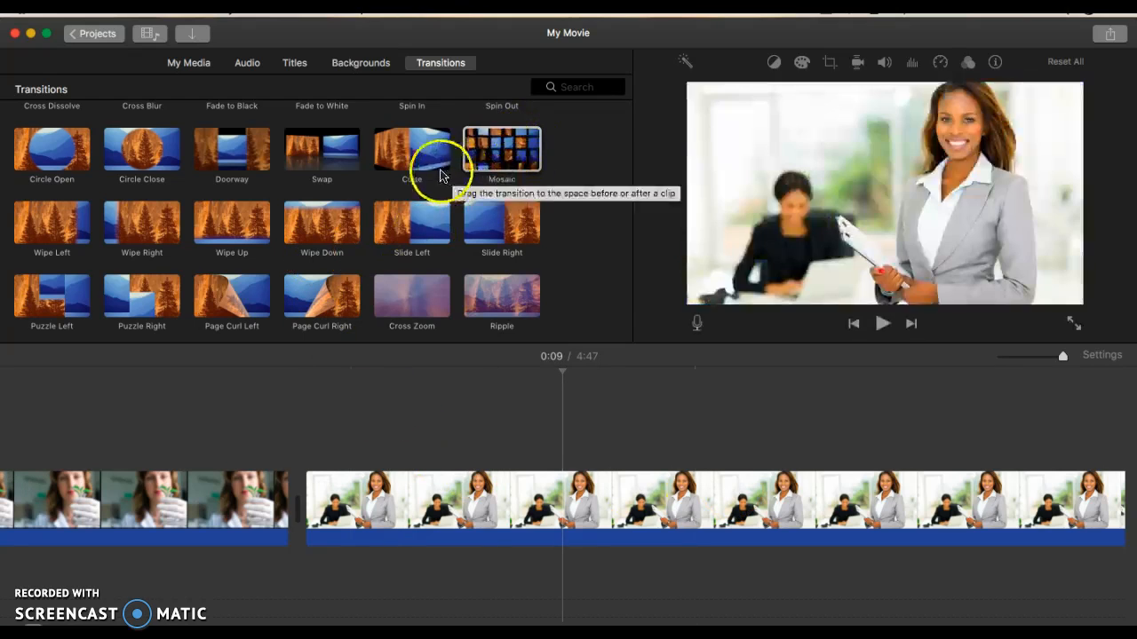
left_click_drag(418, 157, 276, 474)
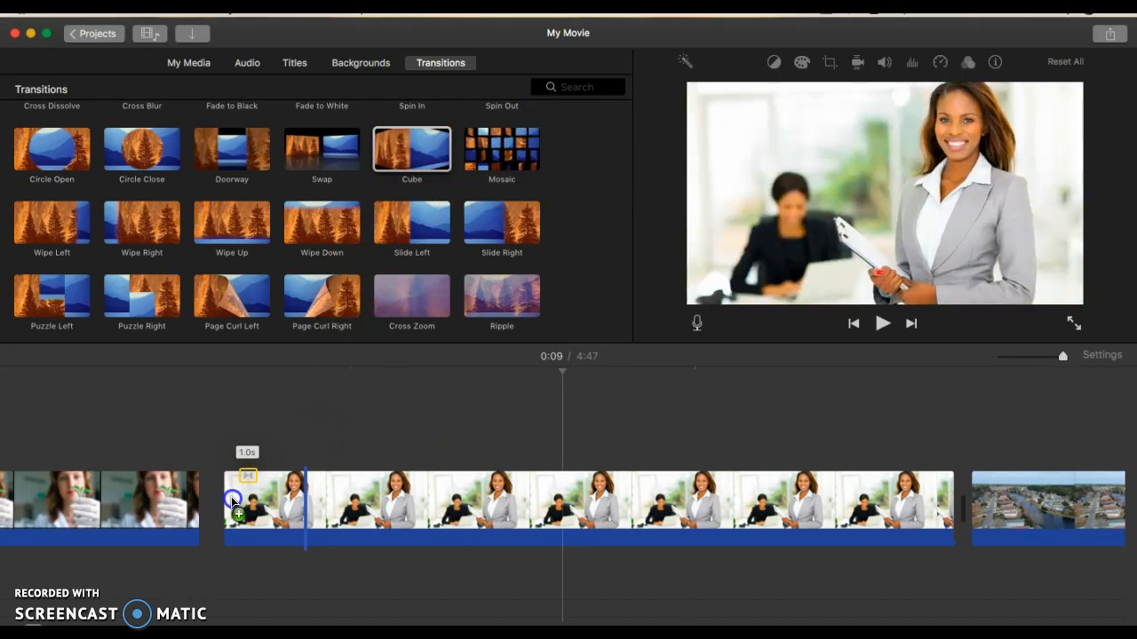
left_click_drag(210, 512, 198, 505)
left_click(173, 500)
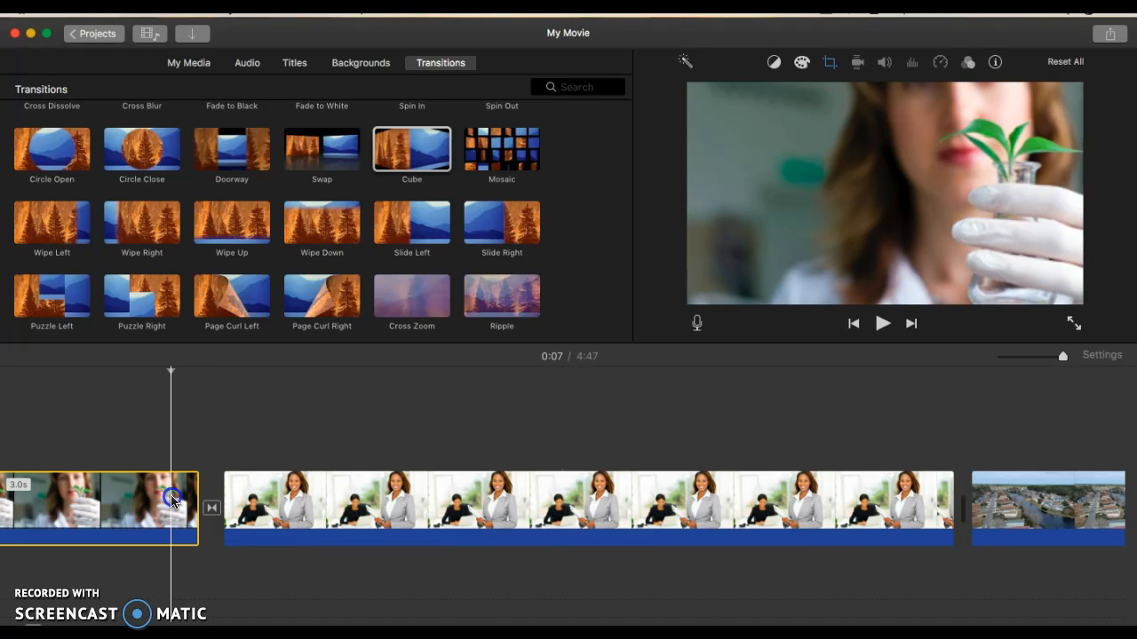
Reapply the Cube transition between the botanist photo and the event planner photo and play it through to the drone video.
left_click(422, 151)
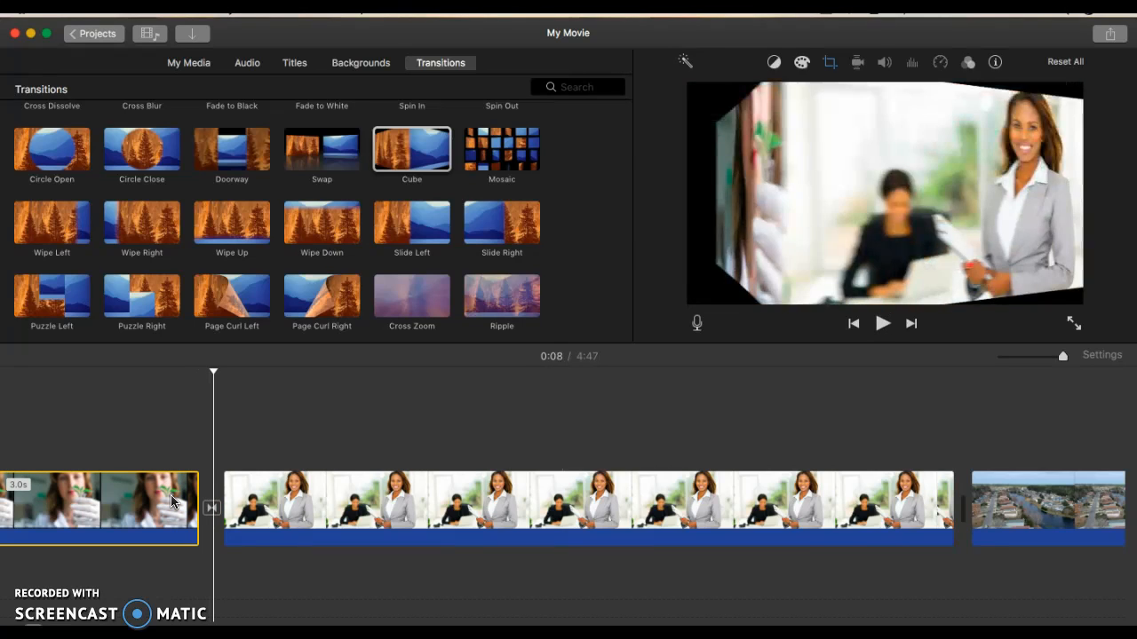
left_click_drag(422, 151, 209, 503)
left_click_drag(414, 168, 210, 501)
left_click(200, 503)
key("space")
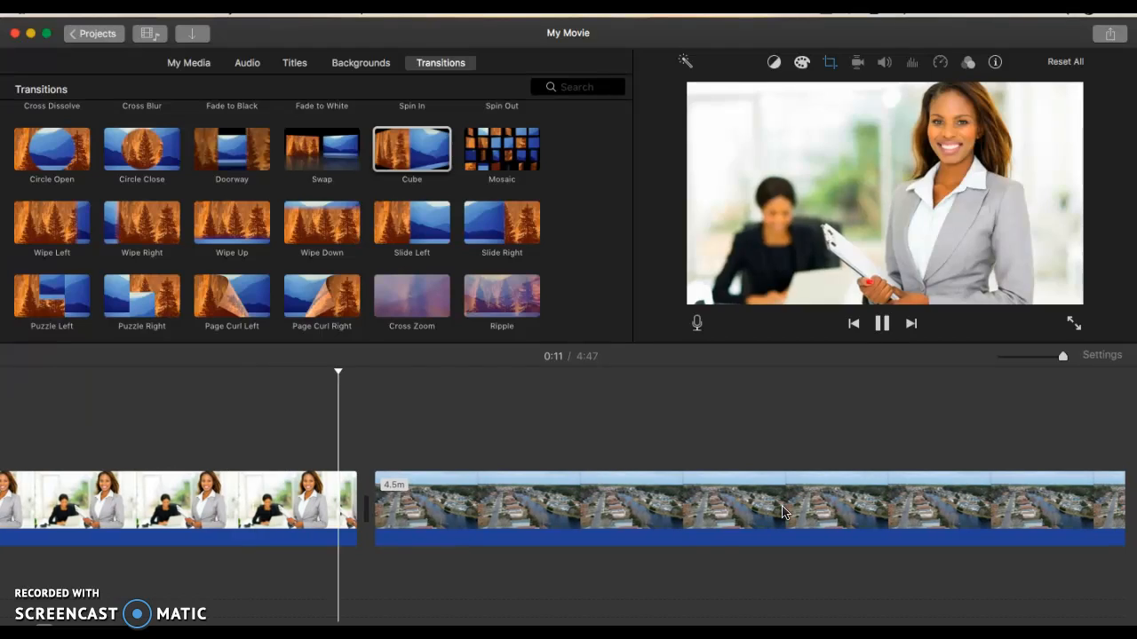
left_click(675, 521)
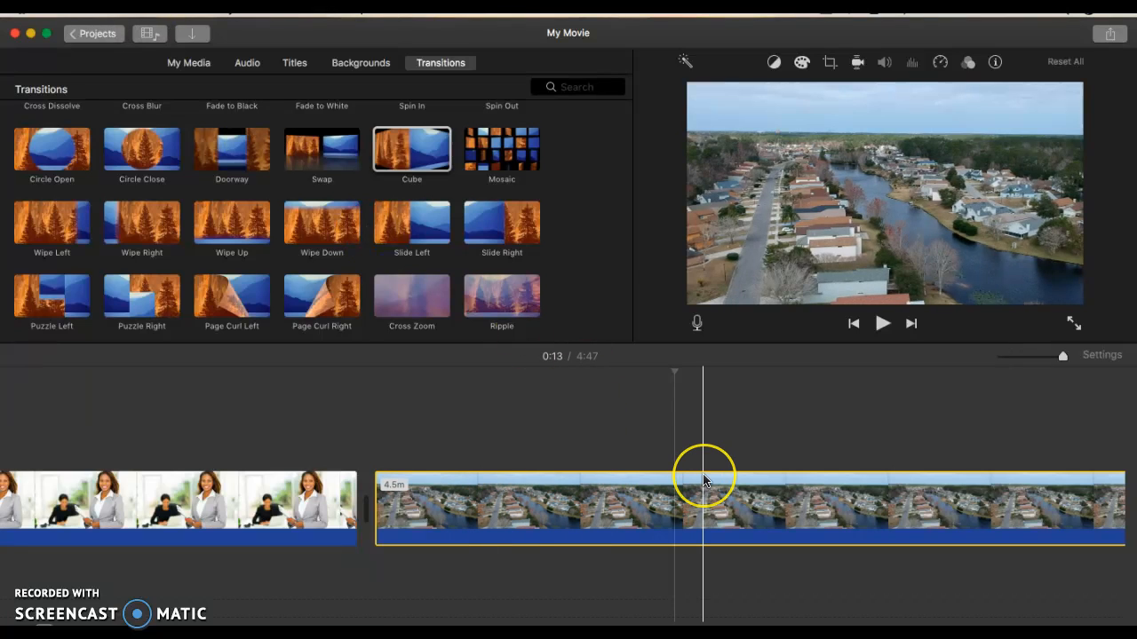
Browse the sound effects library and select the Fifth Avenue Stroll jingle, with the timeline at the My Era title.
scroll(703, 481, "left", 15)
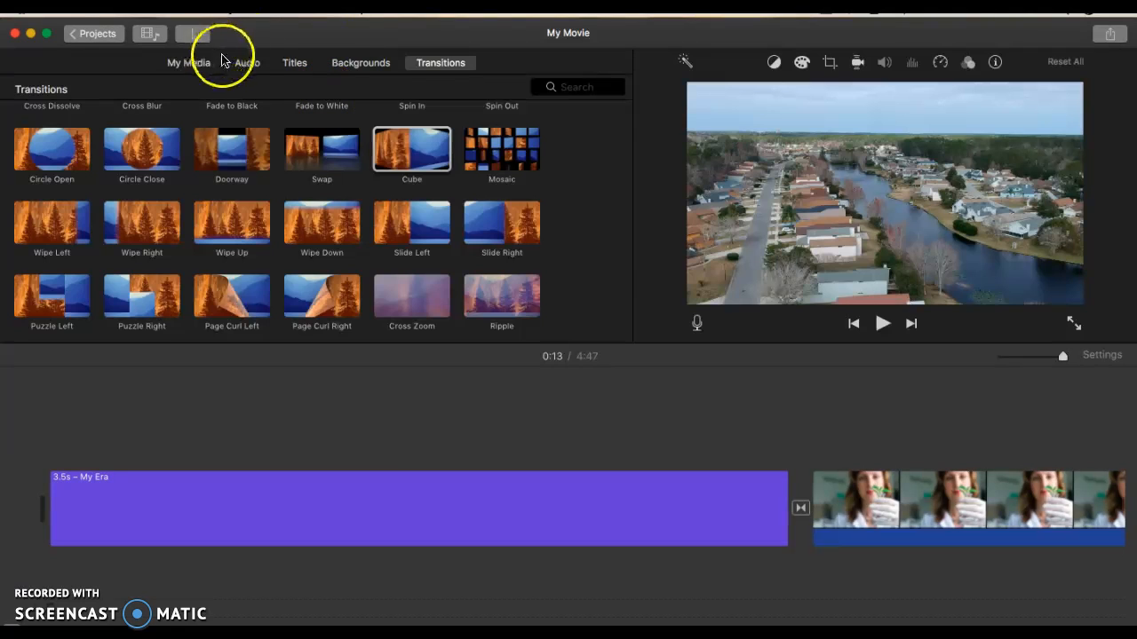
left_click(247, 64)
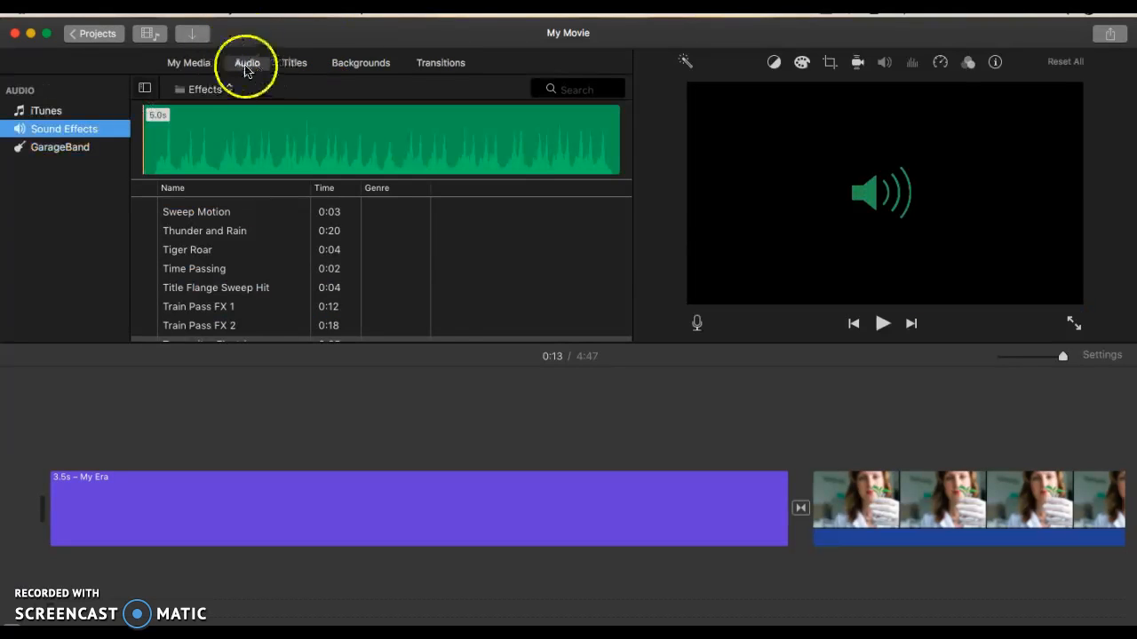
scroll(279, 302, "down", 10)
scroll(278, 303, "up", 4)
scroll(278, 302, "up", 10)
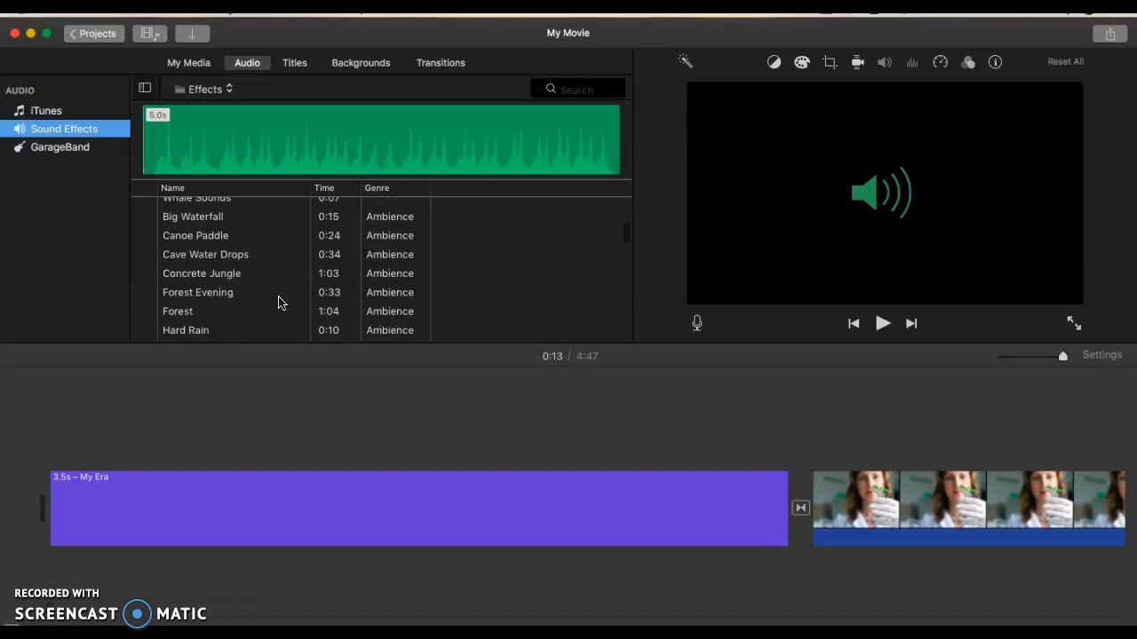
scroll(278, 303, "down", 10)
scroll(278, 303, "up", 5)
scroll(278, 303, "up", 10)
scroll(278, 303, "down", 5)
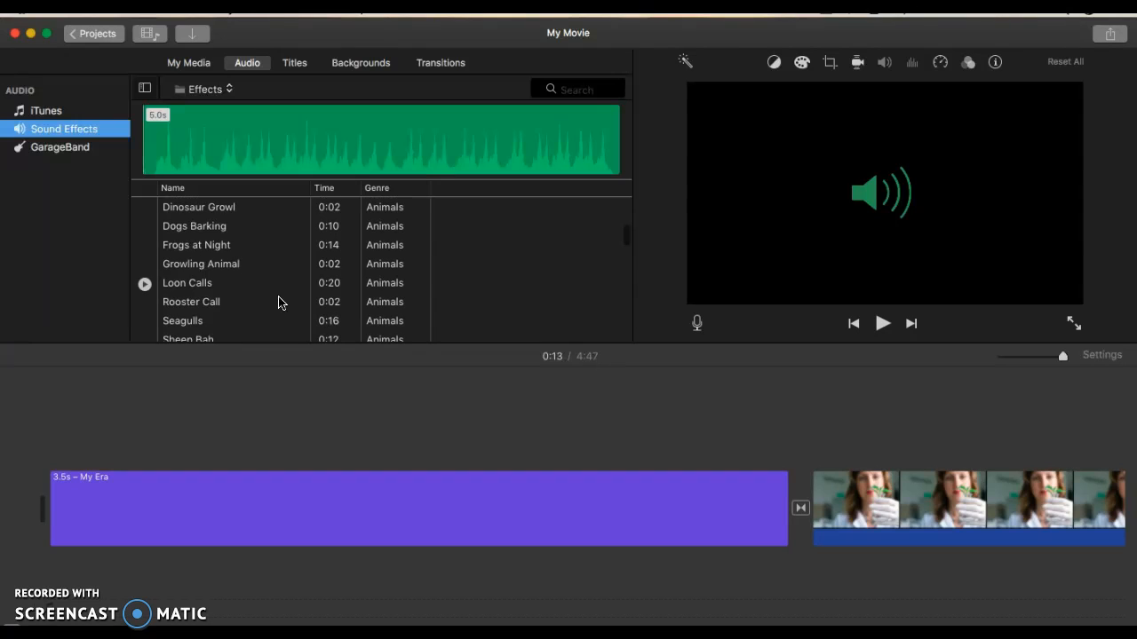
scroll(278, 303, "up", 2)
scroll(278, 303, "down", 1)
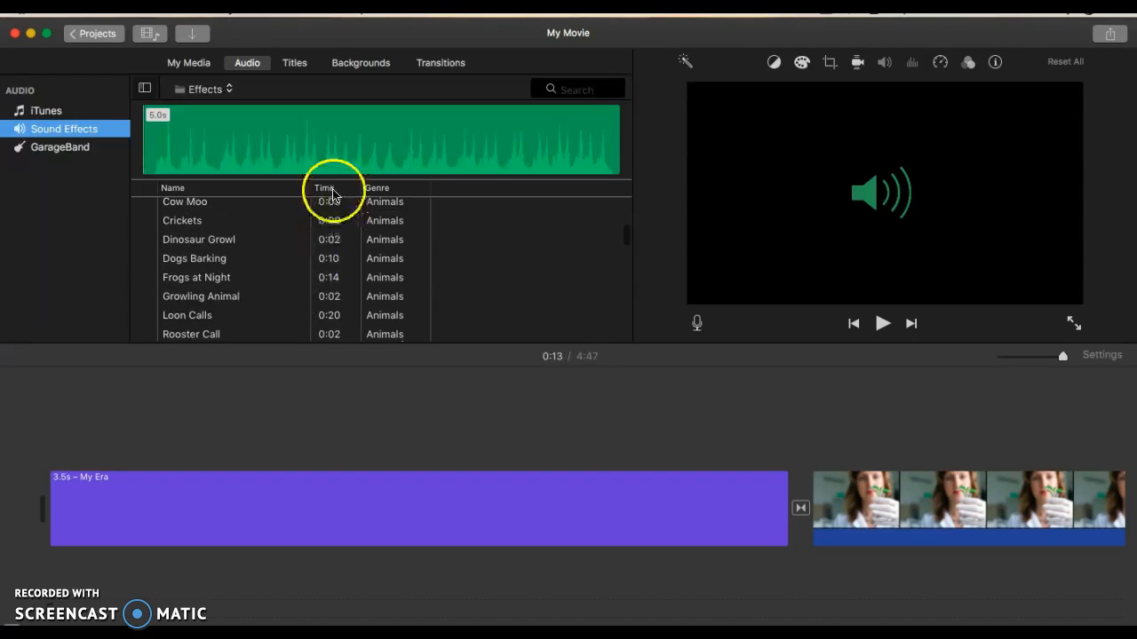
scroll(331, 305, "down", 20)
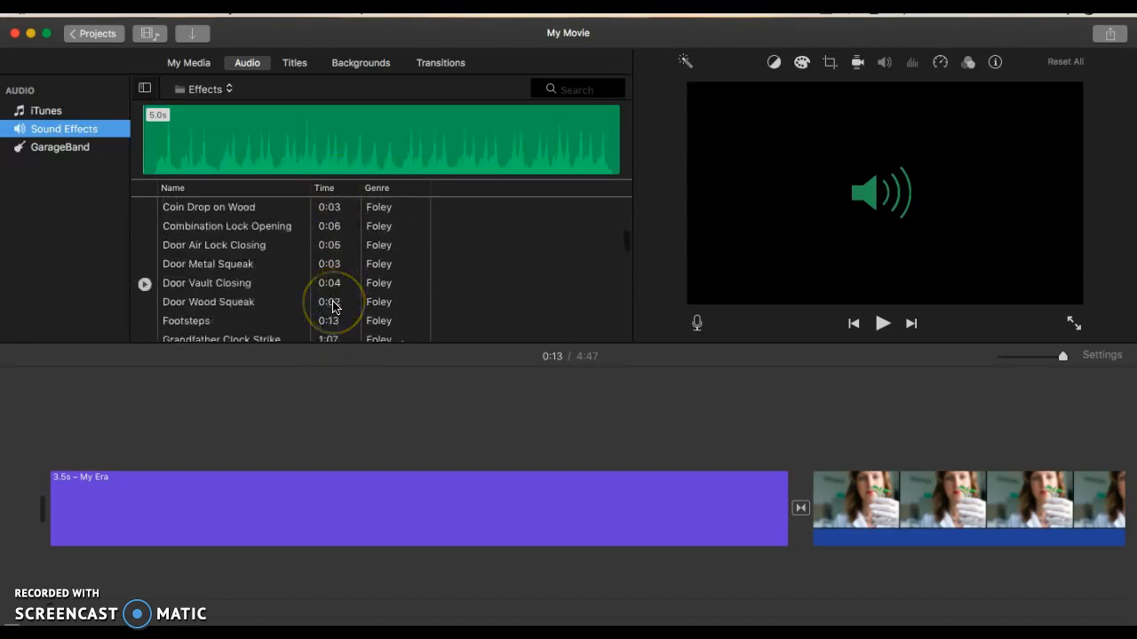
scroll(333, 306, "down", 10)
scroll(332, 306, "up", 1)
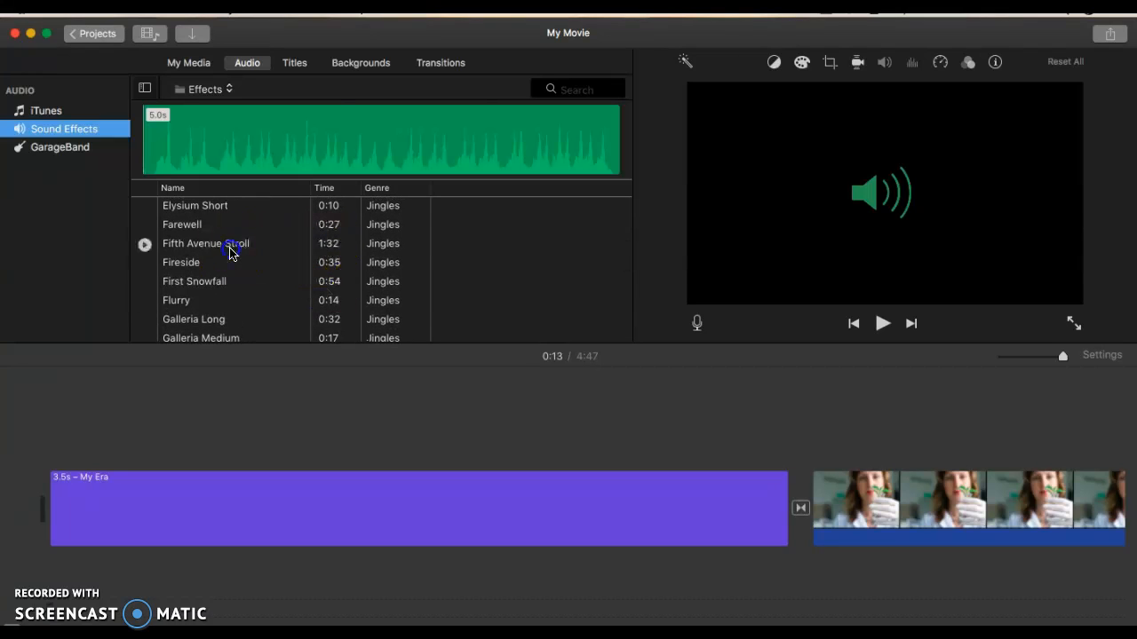
left_click(195, 244)
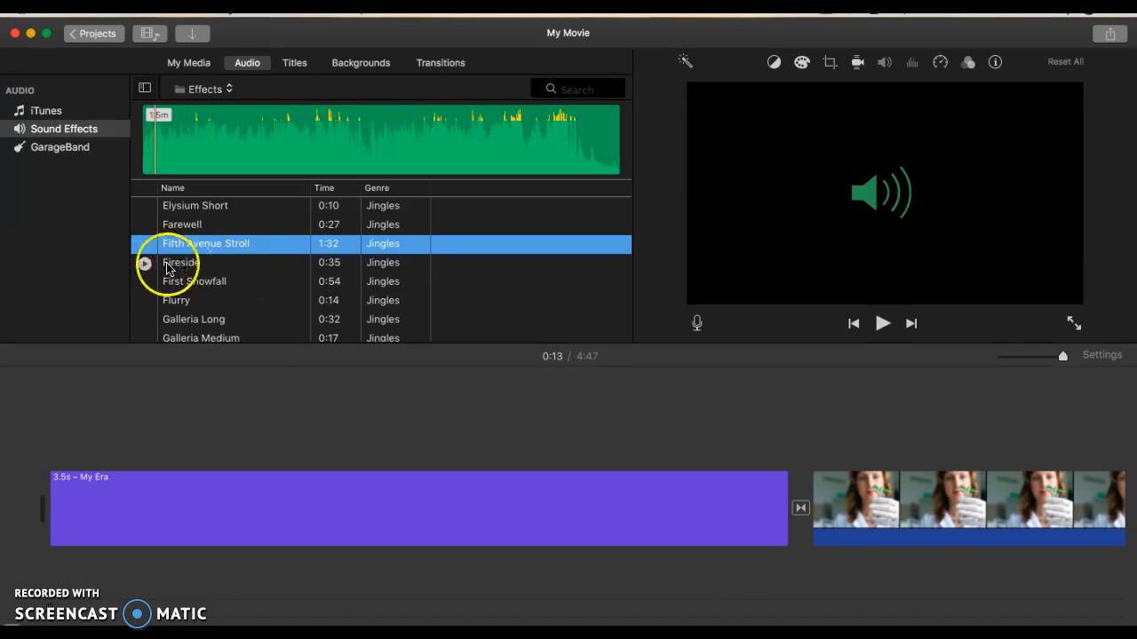
left_click(542, 457)
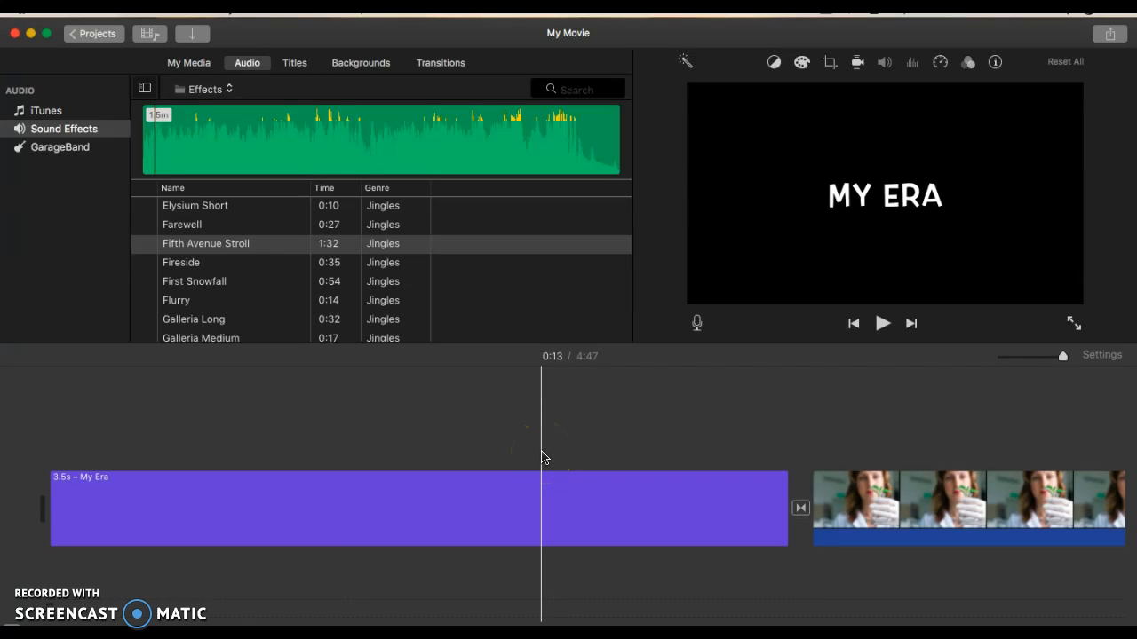